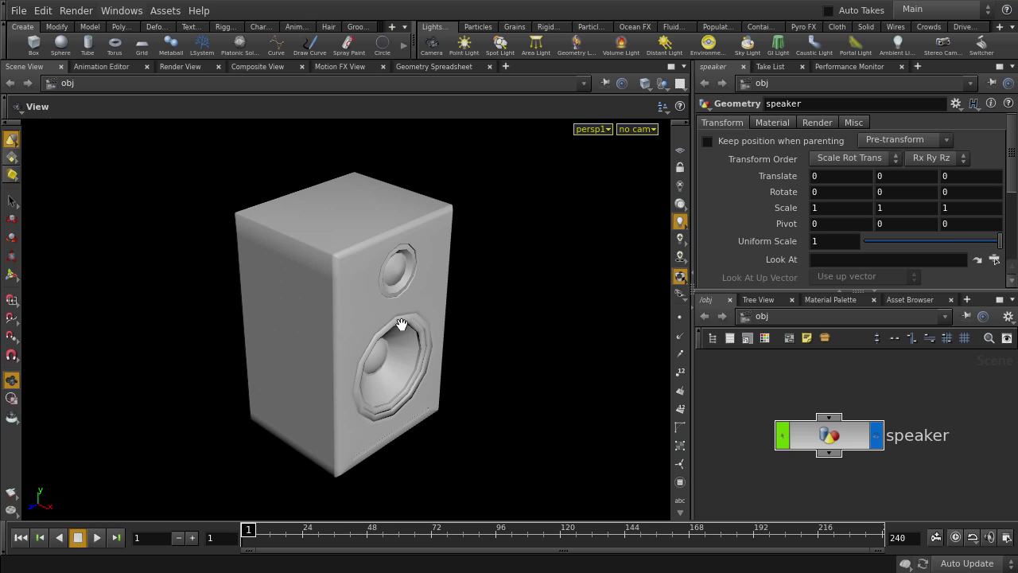
Inside the speaker object, select the loop of faces forming the large woofer's cone and add its centre dome faces
double_click(798, 434)
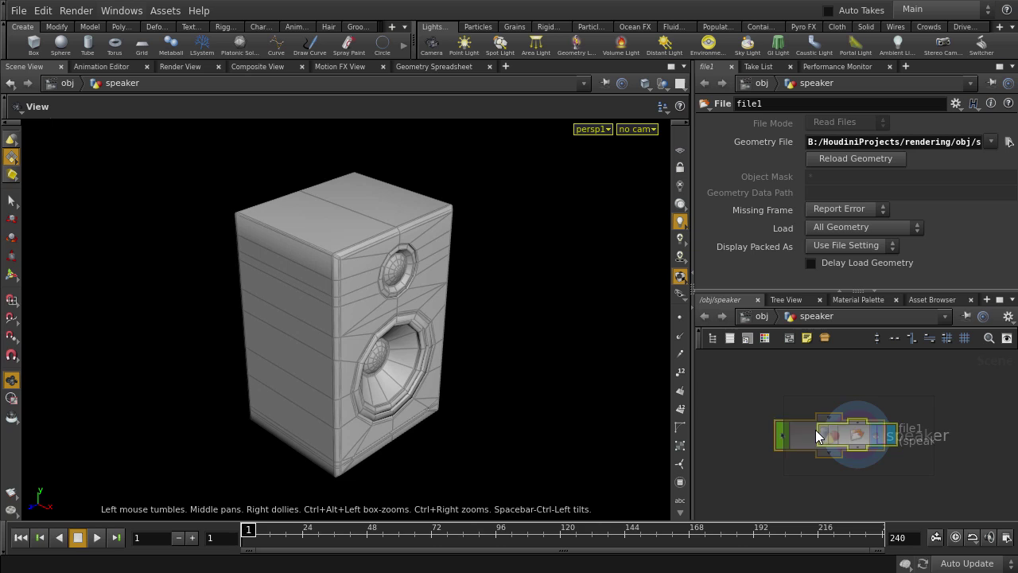
drag(511, 384, 456, 313)
right_drag(481, 311, 612, 310)
key(s)
key(a)
click(391, 297)
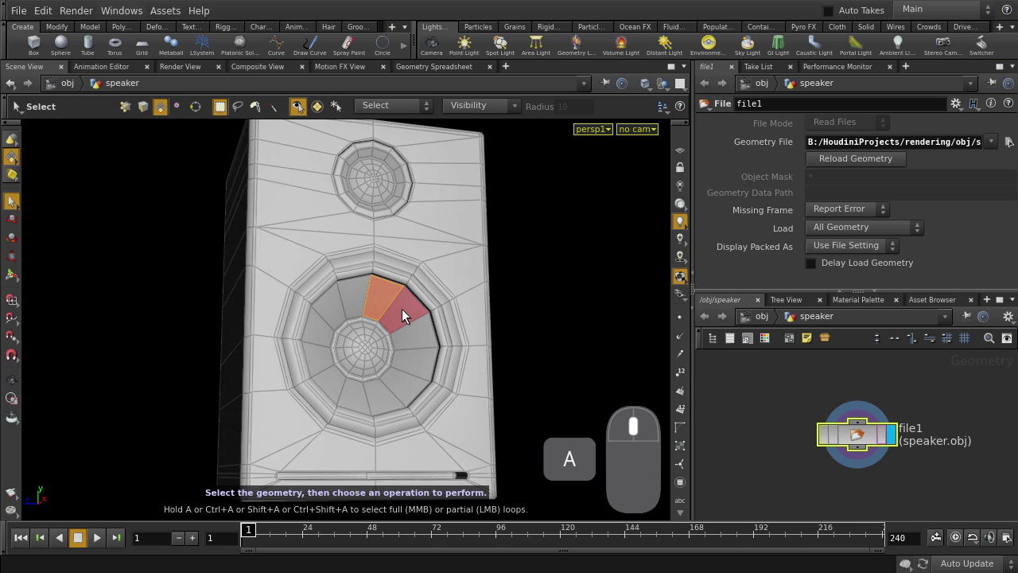
middle_click(402, 308)
click(237, 106)
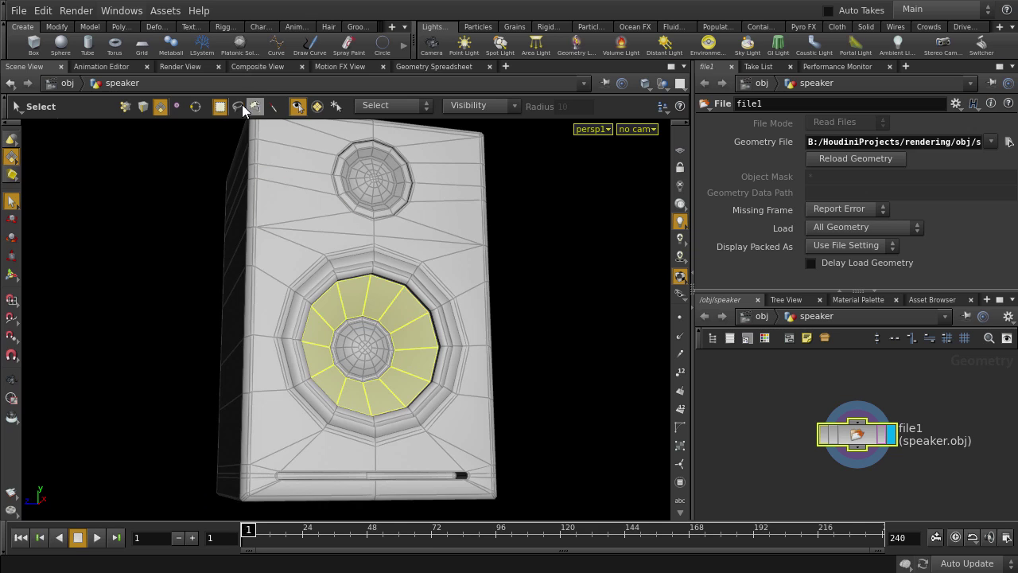
mouse_move(372, 306)
shift+mouse_down()
mouse_move(325, 347)
mouse_move(397, 382)
mouse_move(404, 318)
shift+mouse_up()
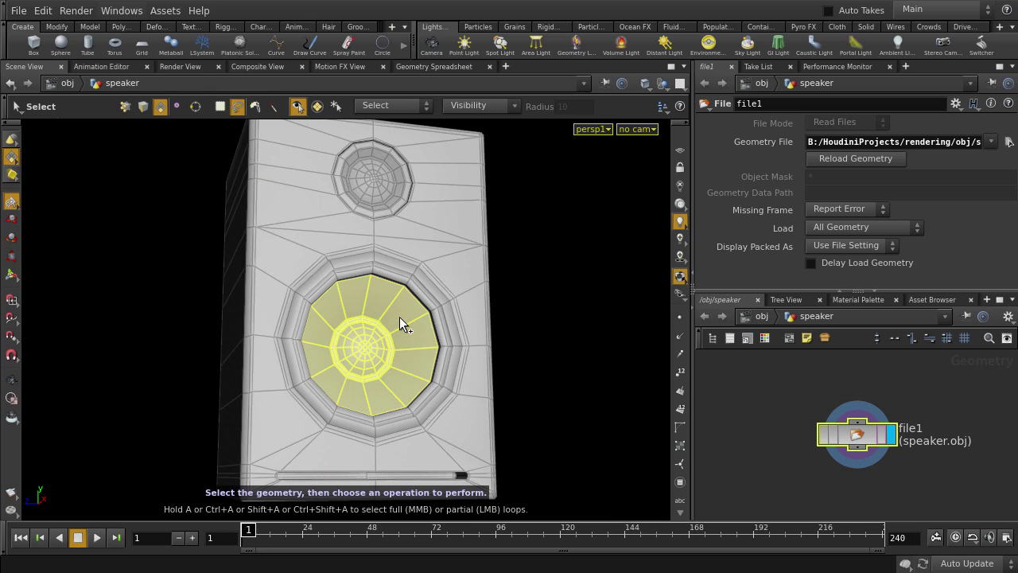
Apply a Lattice deformer to the selected woofer faces, accepting the default deforming point cloud
click(158, 26)
click(215, 44)
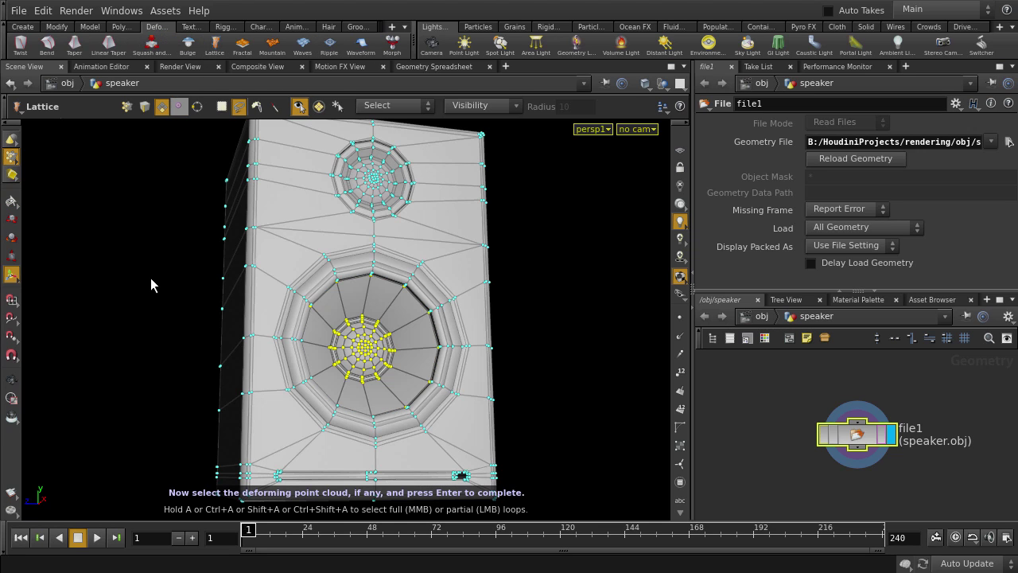
key(Return)
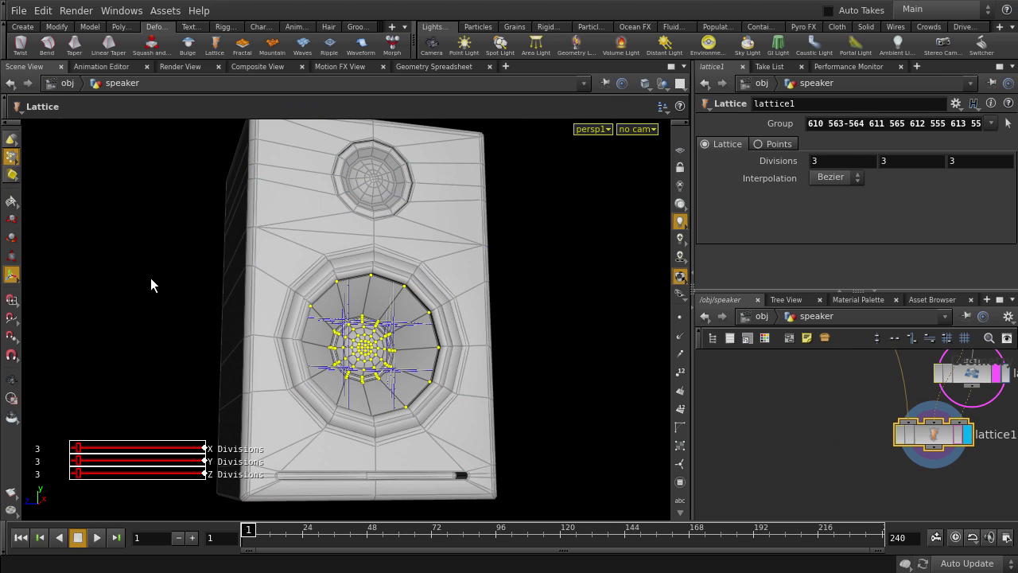
Inspect the lattice cage in wireframe, set its divisions to 1, 2, 2, and return to shaded display
key(Escape)
drag(246, 286, 294, 327)
right_drag(294, 327, 521, 360)
middle_drag(521, 360, 498, 273)
key(w)
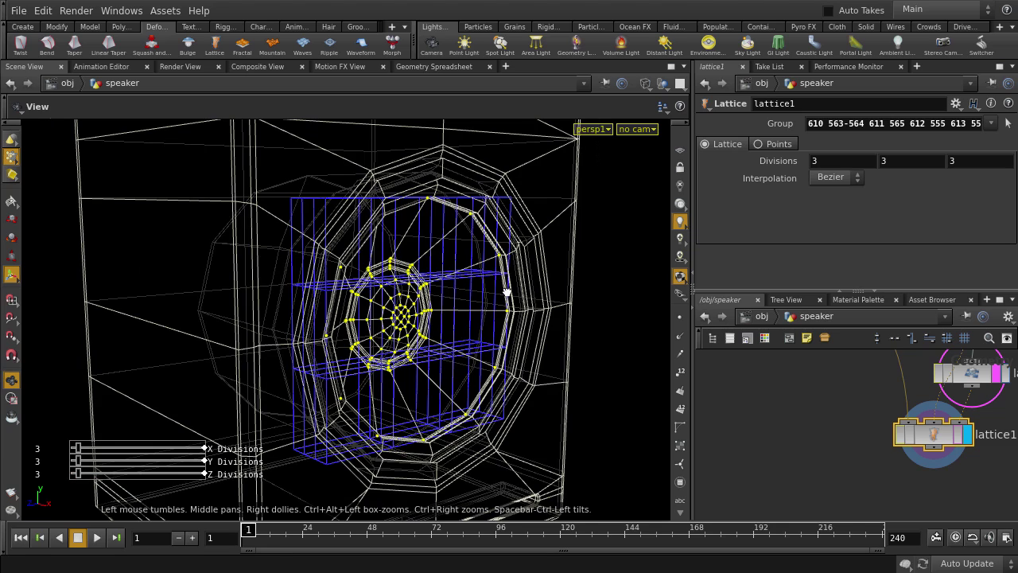
drag(500, 273, 515, 304)
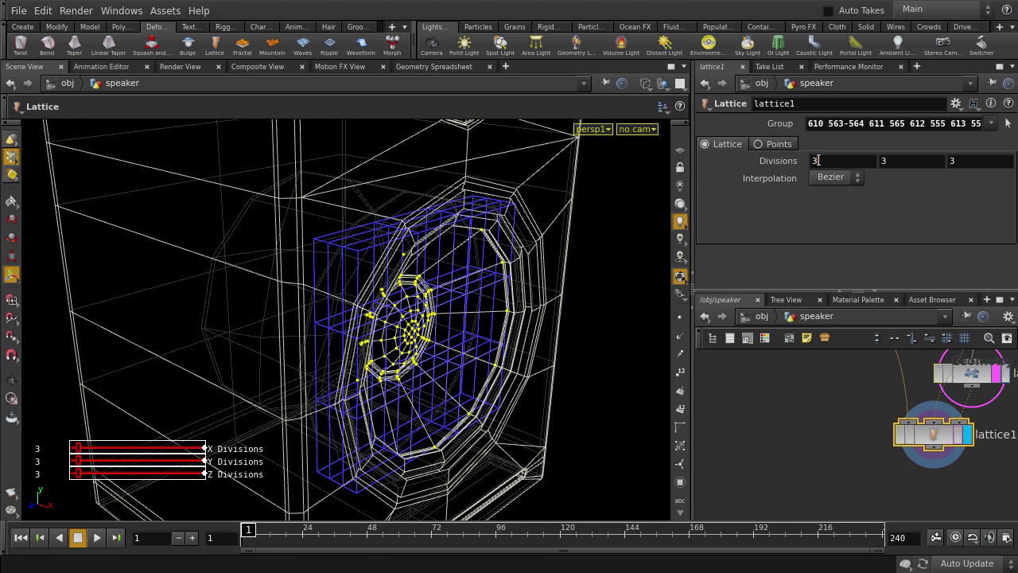
drag(818, 160, 799, 166)
text(12)
key(Tab)
text(2)
key(Tab)
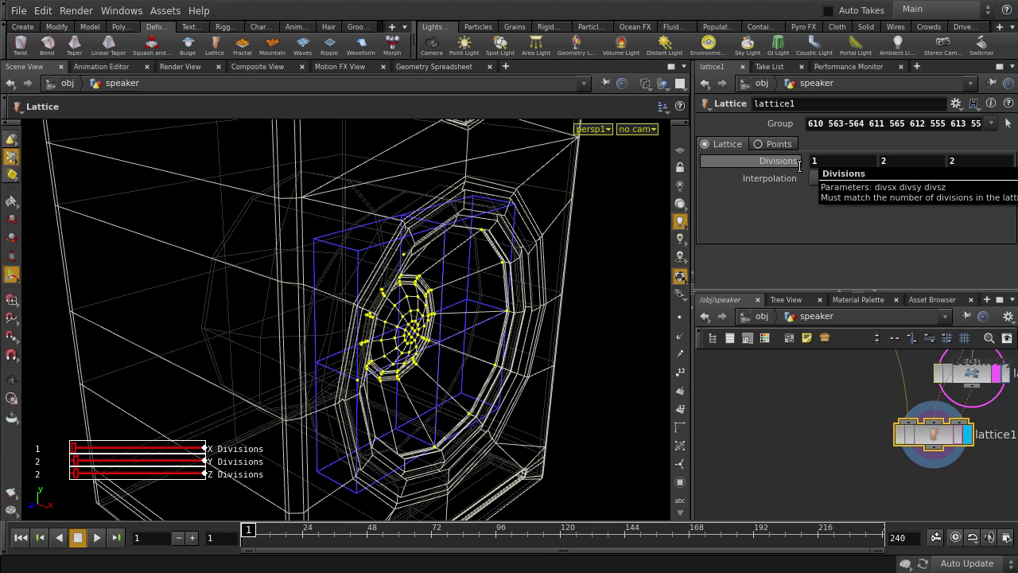
key(w)
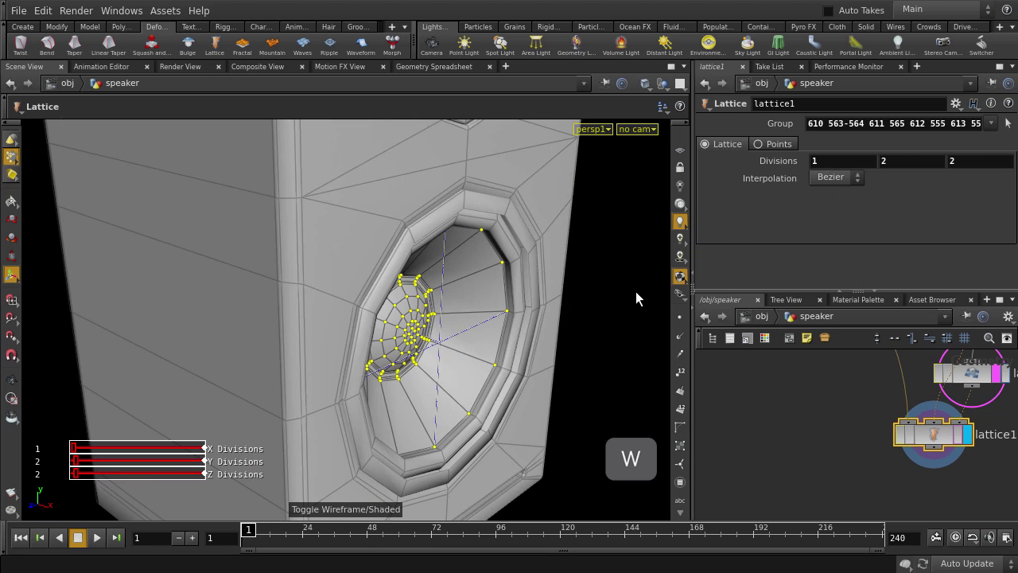
Select the lattice_bbox_xform node and set its X translation to 0.21 to push the woofer outward
middle_drag(821, 399, 672, 459)
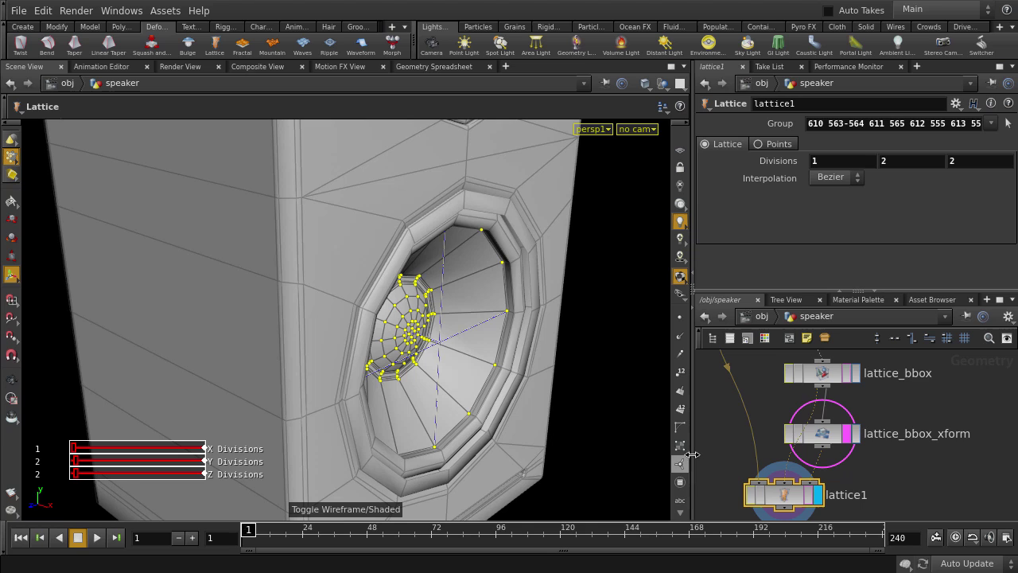
click(815, 432)
click(817, 437)
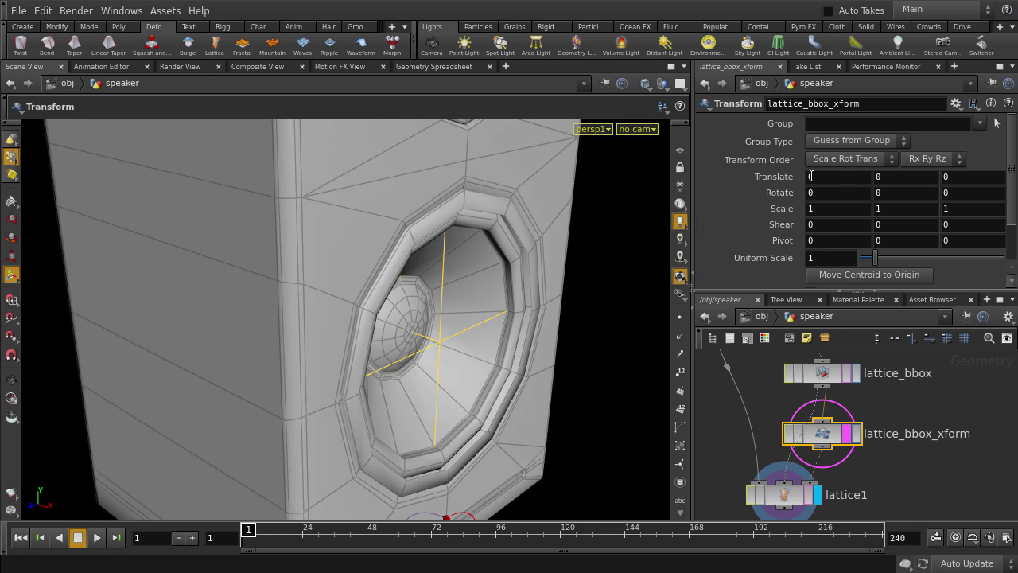
middle_drag(811, 177, 965, 206)
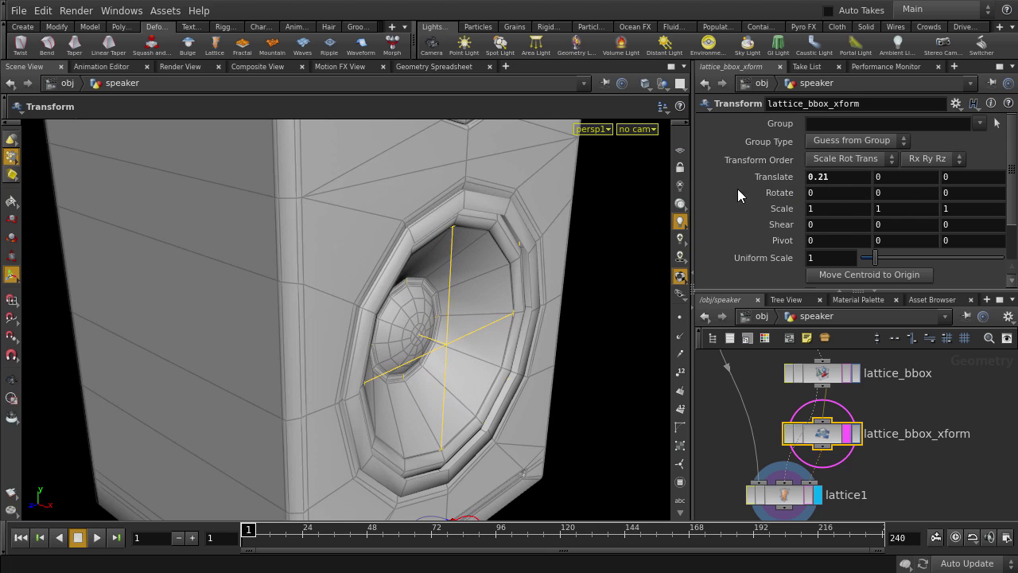
Widen the parameter area, add a Wave Motion FX effect to lattice_bbox_xform's X translation, and move its window clear of the speaker
drag(694, 198, 389, 226)
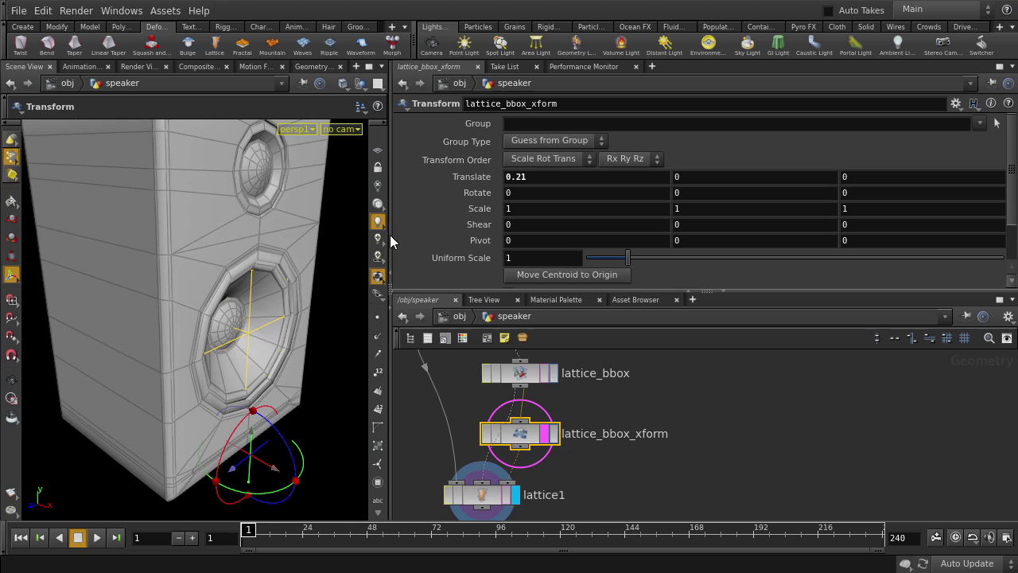
right_click(527, 176)
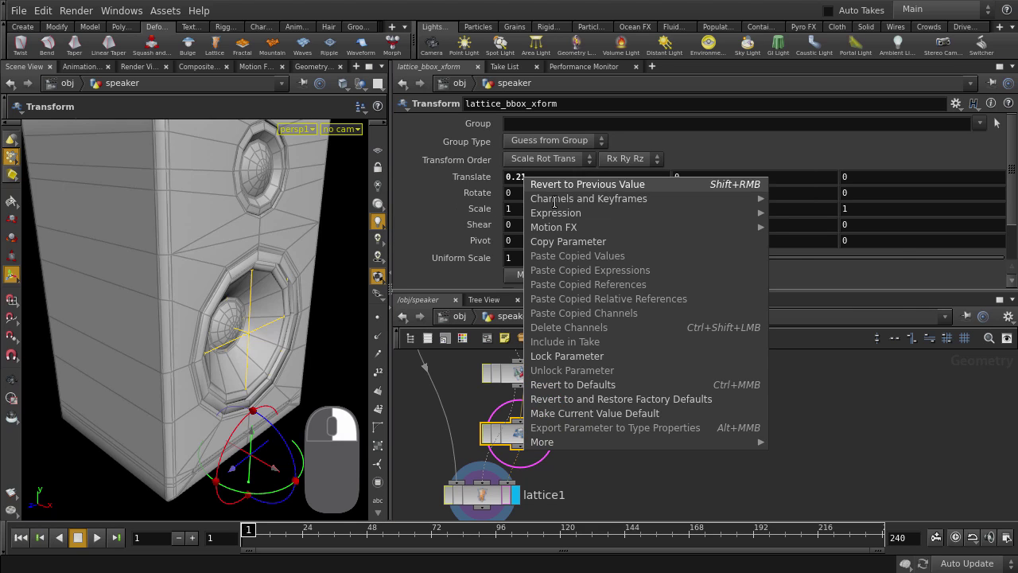
mouse_move(560, 228)
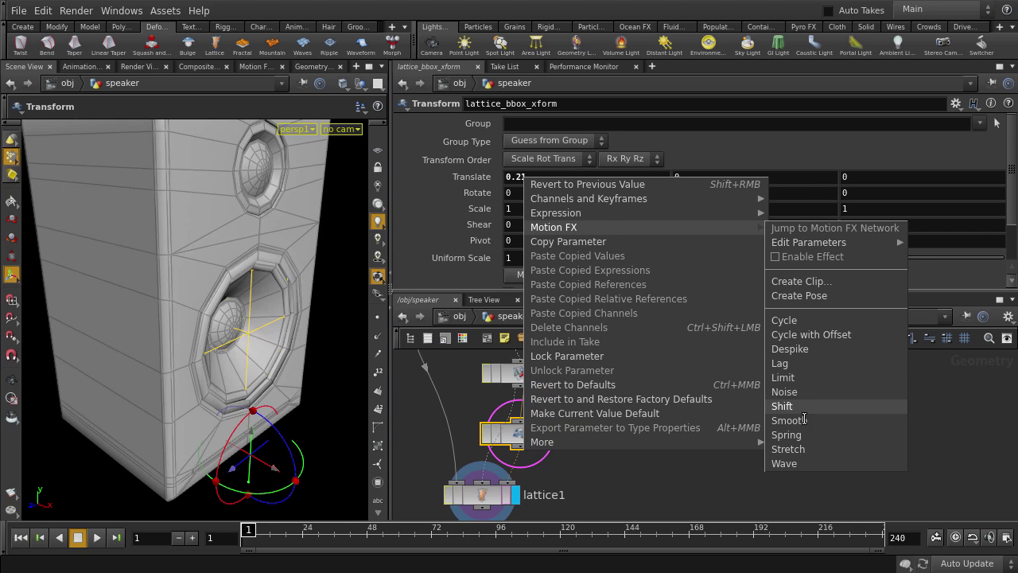
click(800, 463)
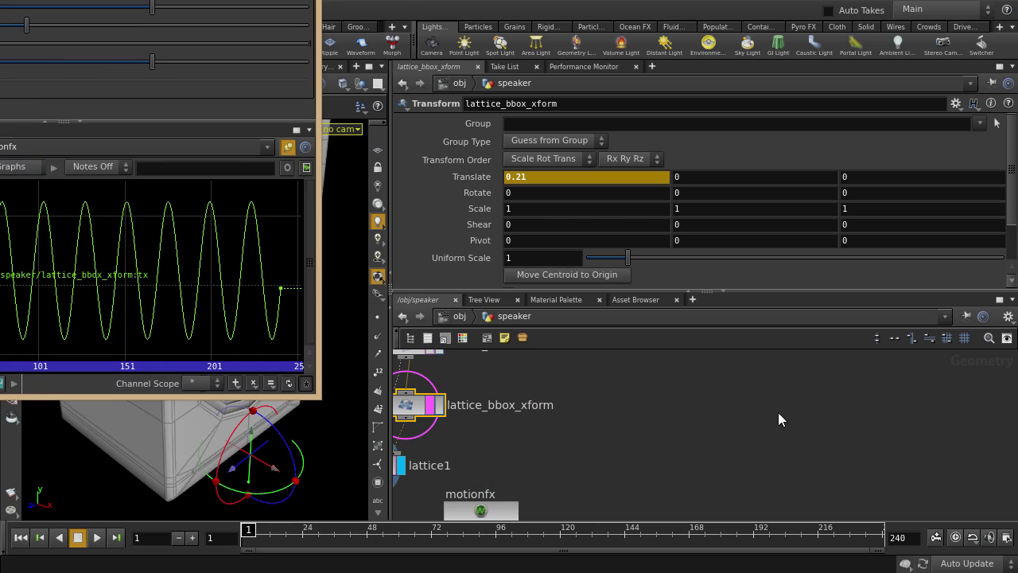
drag(164, 0, 726, 2)
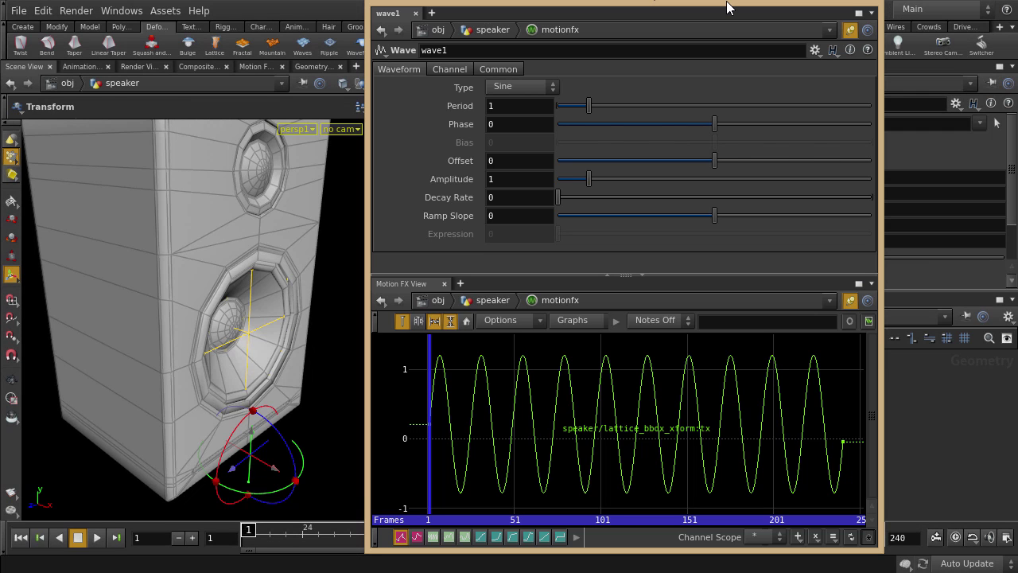
Turn on real-time playback and play the woofer animation
click(957, 538)
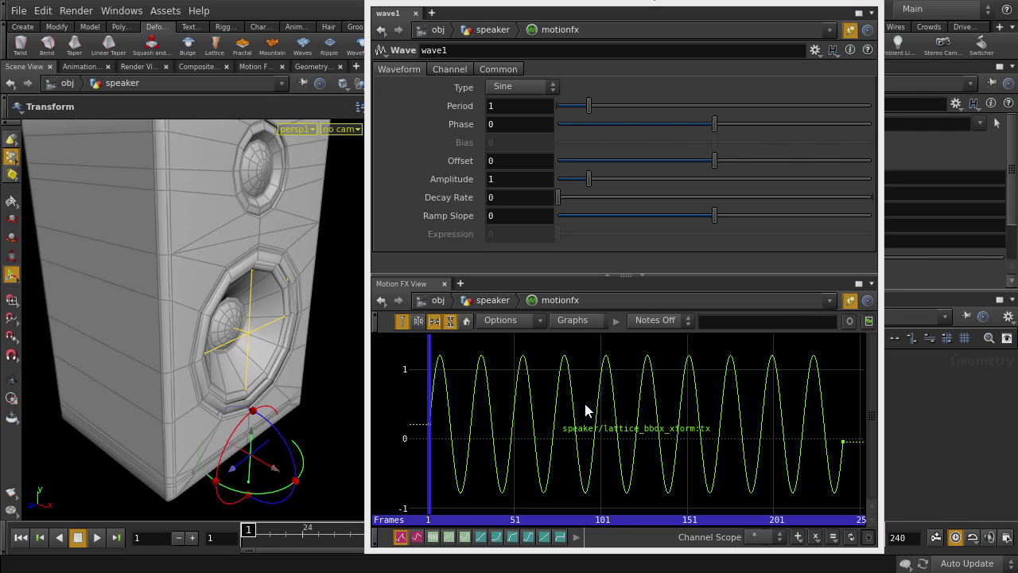
key(s)
key(Up)
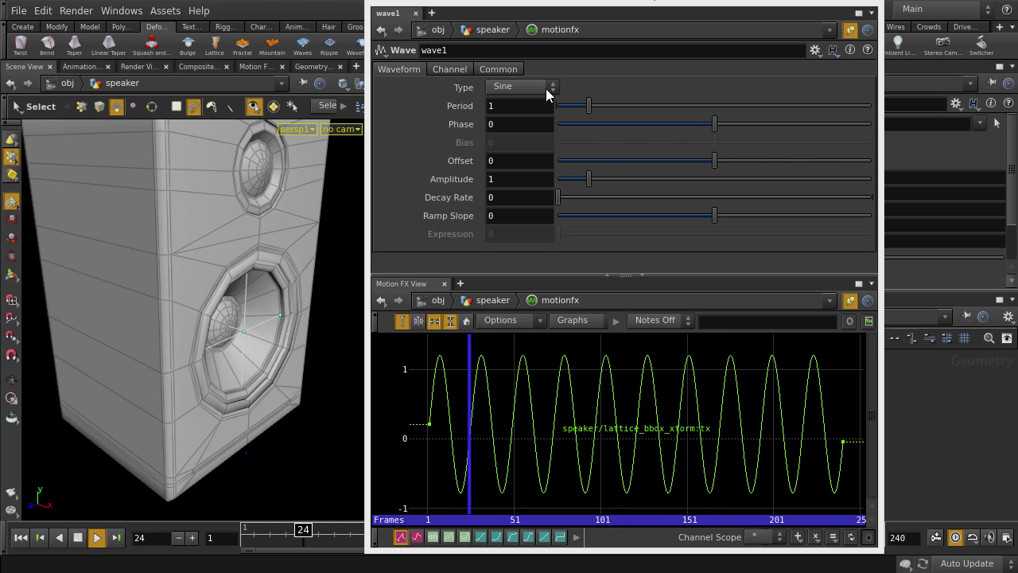
Set the wave's type to Ramp, period 0.59, amplitude 0.64 and decay rate 0.038, and close its window after stopping playback
click(535, 84)
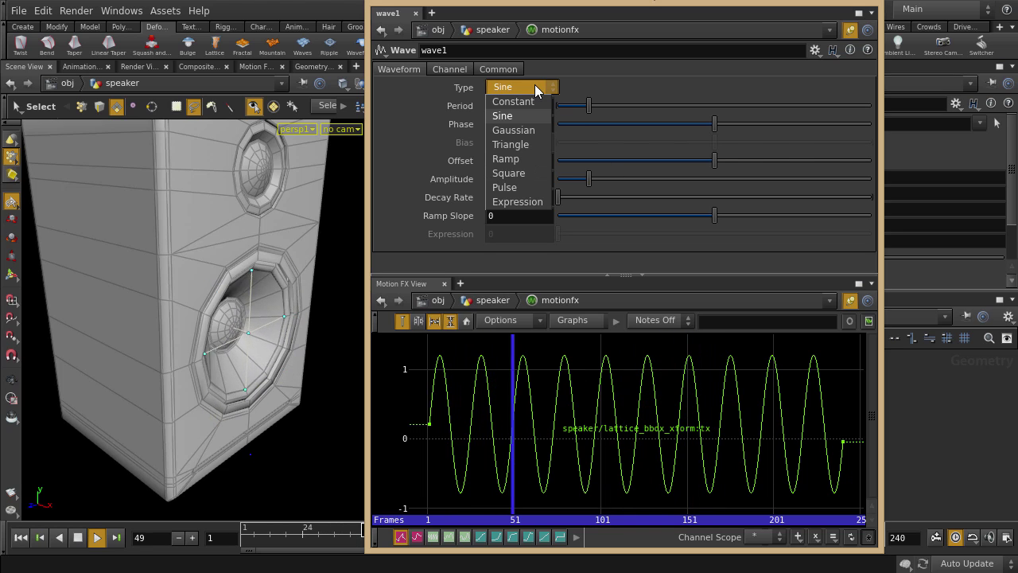
click(524, 158)
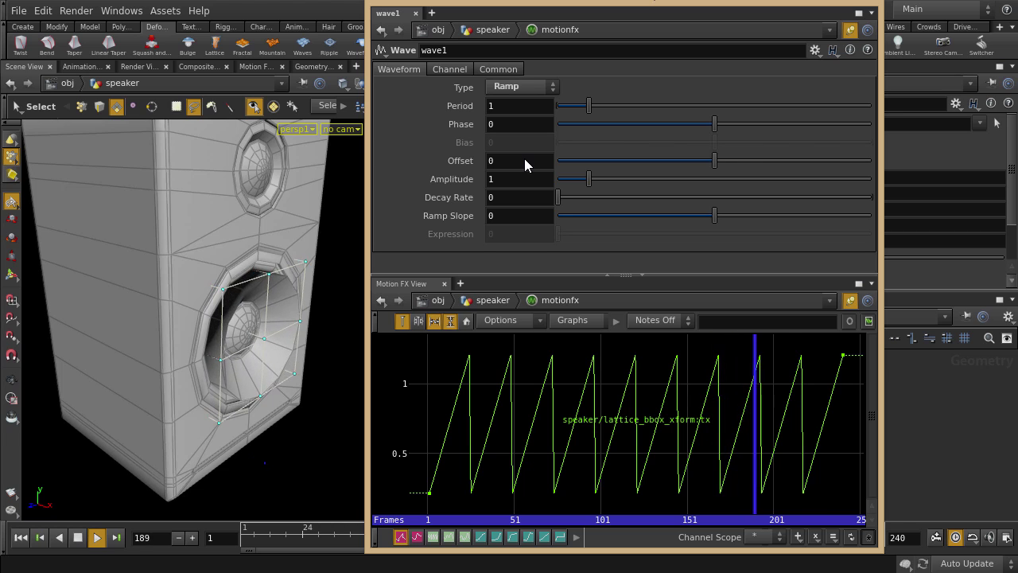
drag(586, 109, 574, 106)
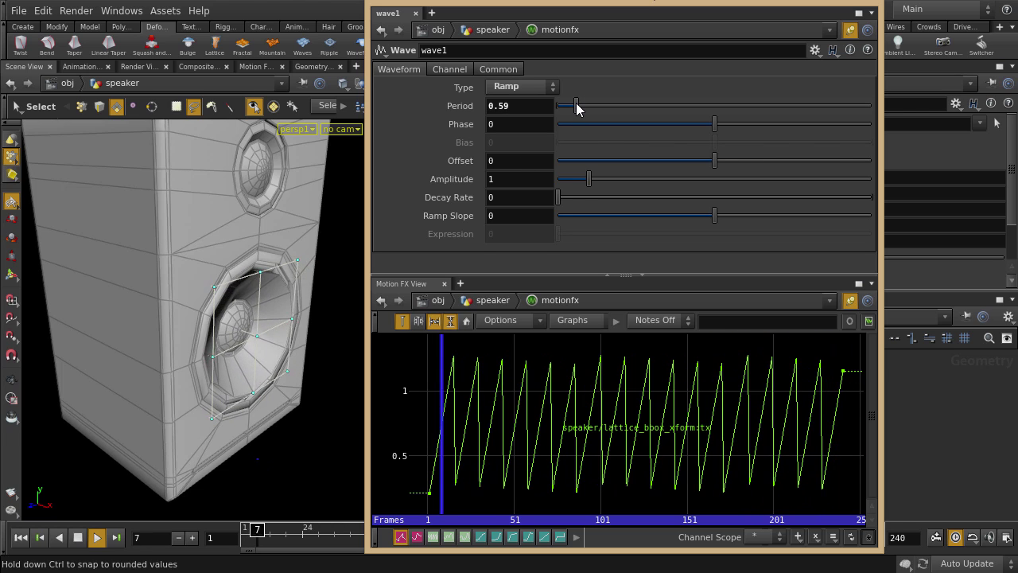
drag(587, 179, 568, 194)
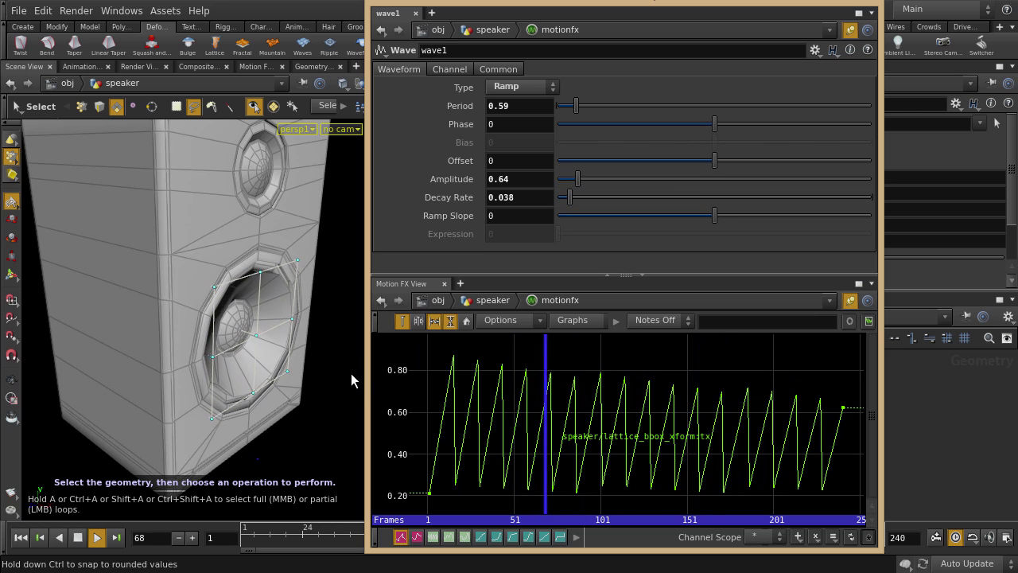
key(Up)
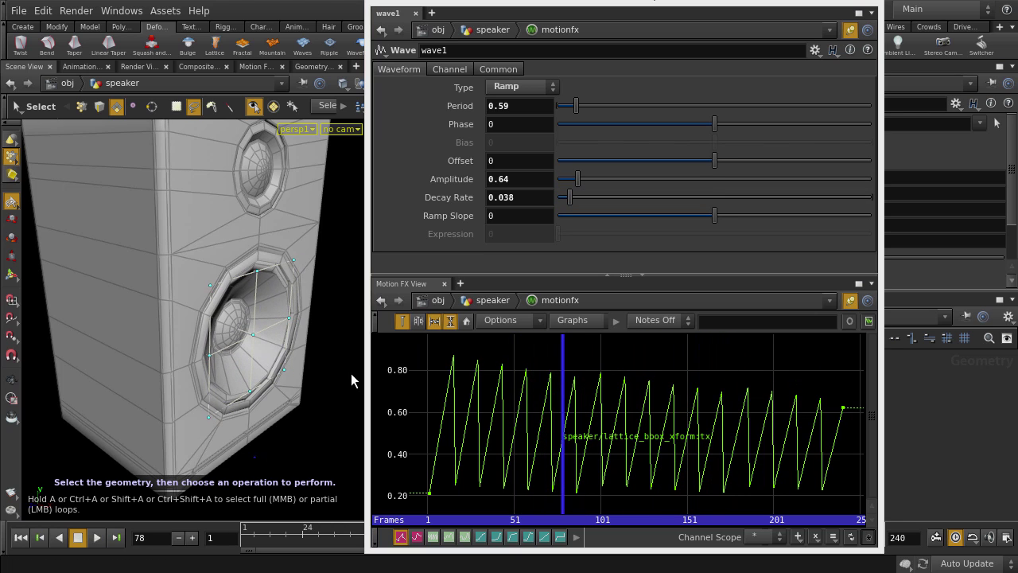
click(861, 1)
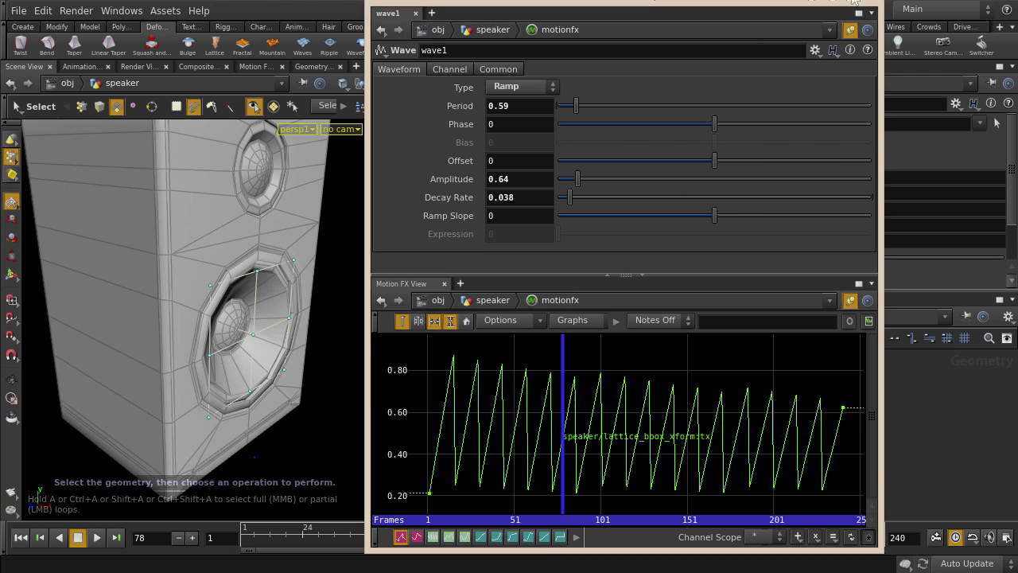
click(862, 1)
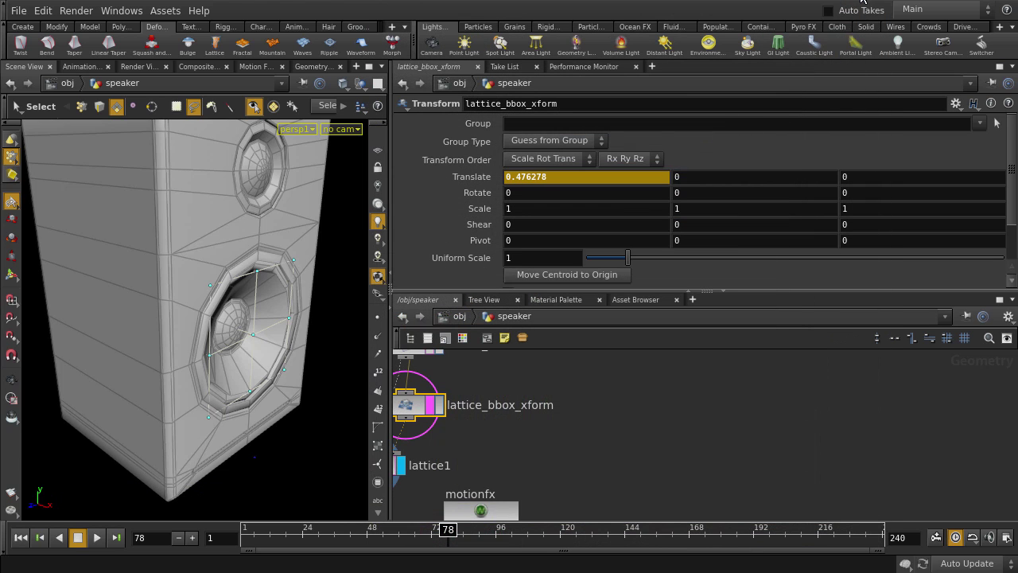
Add a Noise Motion FX effect to lattice_bbox_xform's X translation and close its floating window
right_click(503, 178)
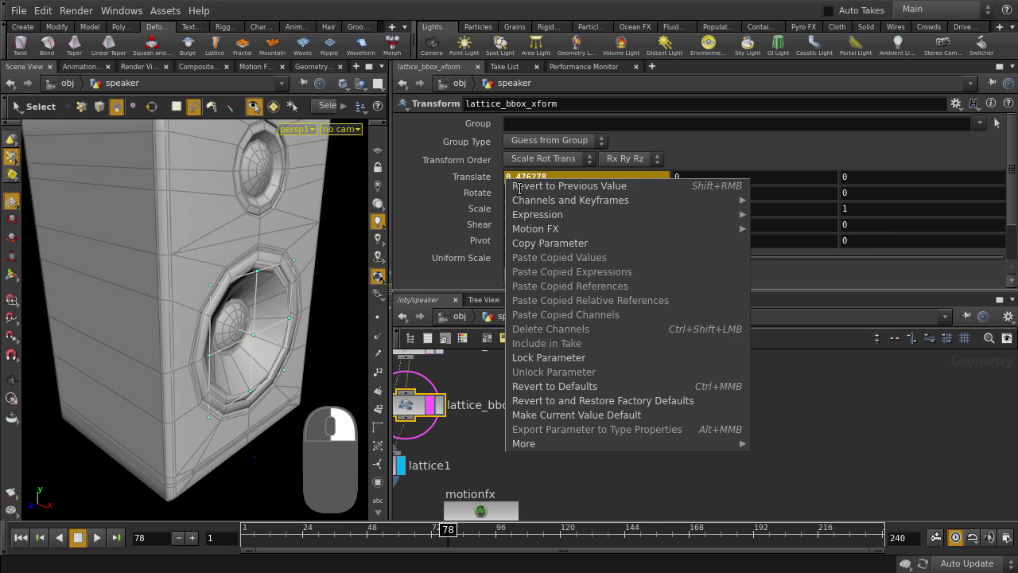
mouse_move(533, 229)
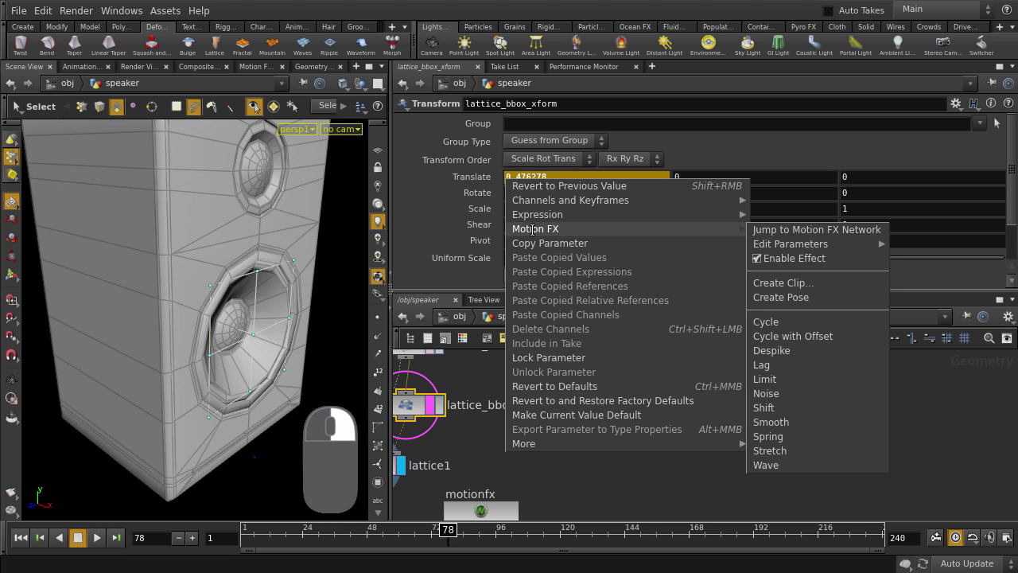
click(795, 393)
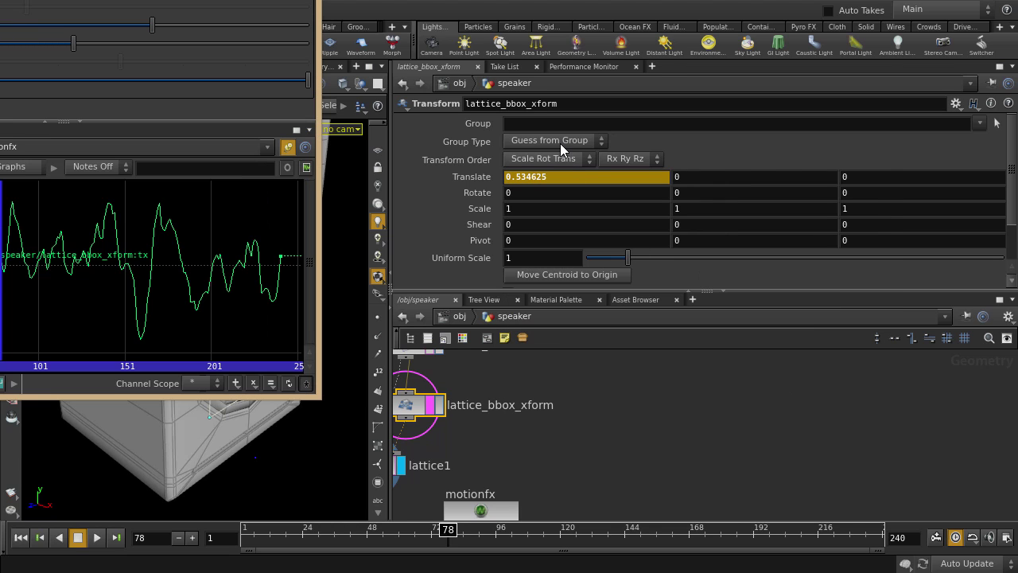
click(312, 2)
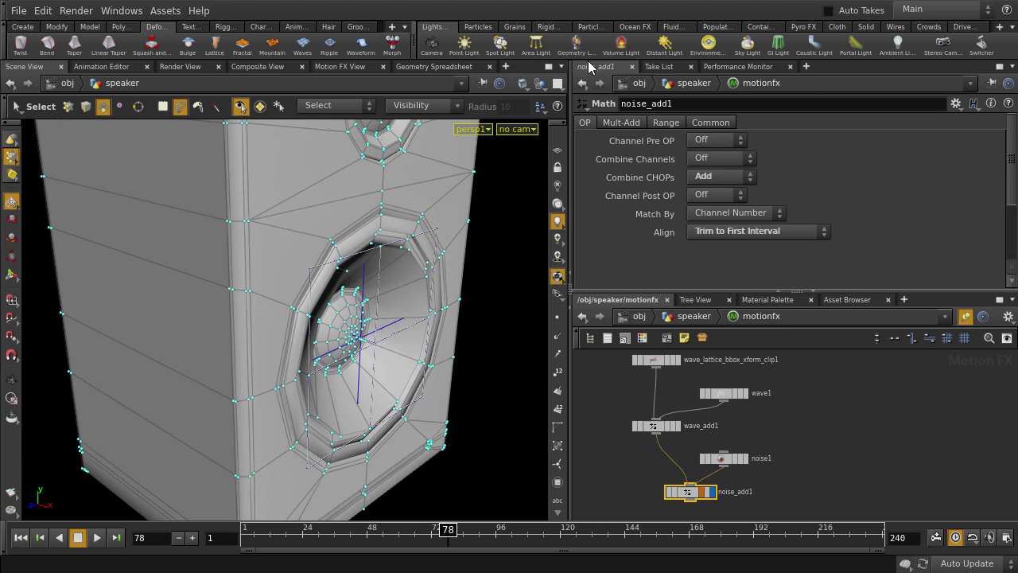
Split the viewport area to show the Motion FX View above the Scene View, and frame the woofer geometry
click(561, 67)
click(624, 268)
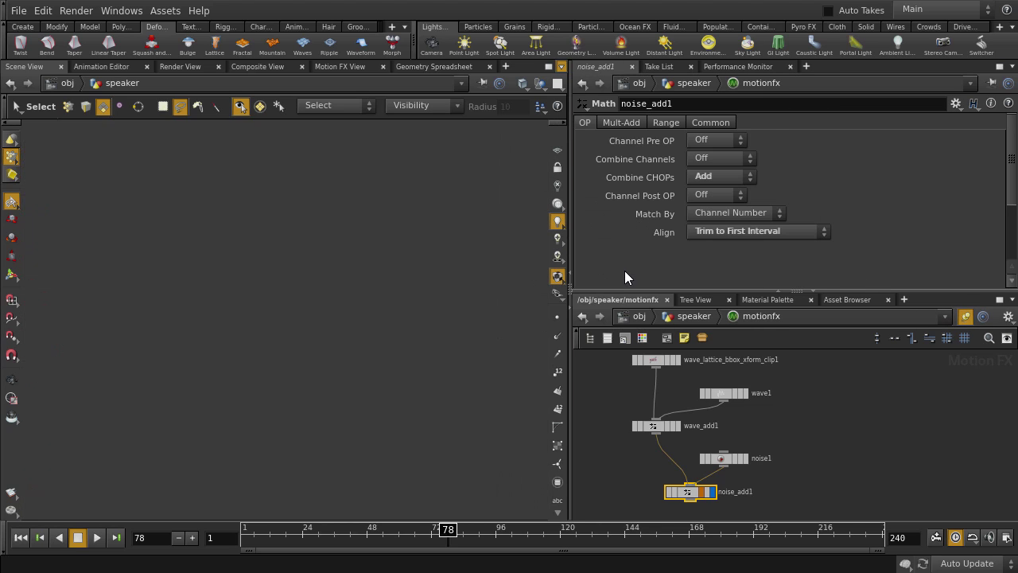
click(350, 70)
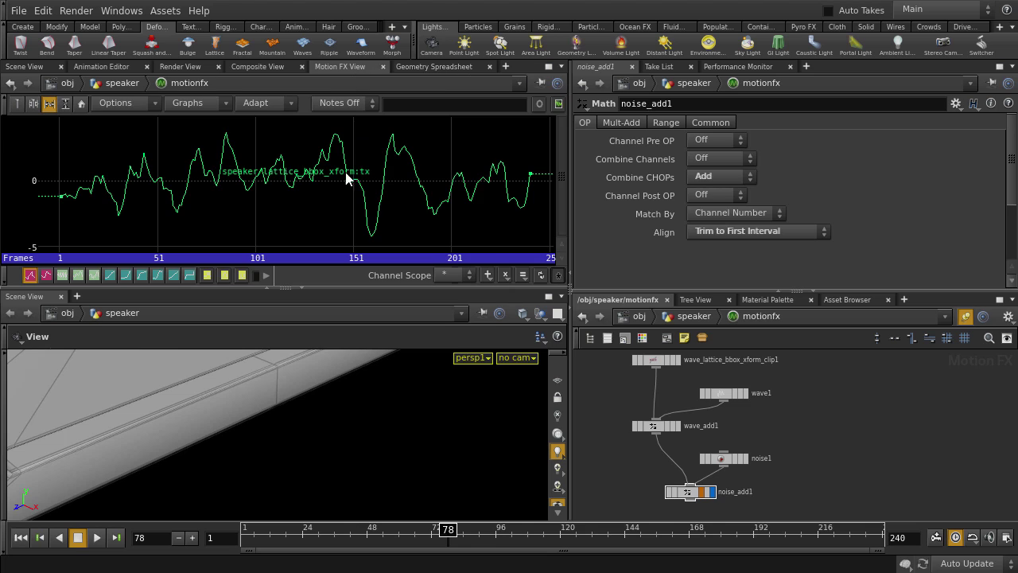
key(space+g)
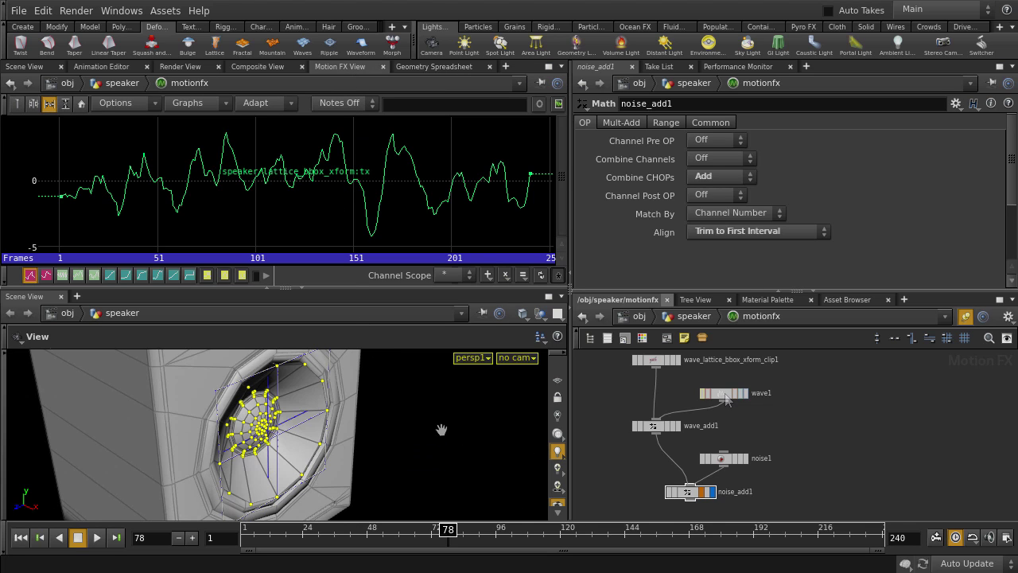
Inspect the wave1, noise1 and noise_add1 nodes, and display the wave1 and noise1 channels alongside noise_add1 in the Motion FX View
click(724, 395)
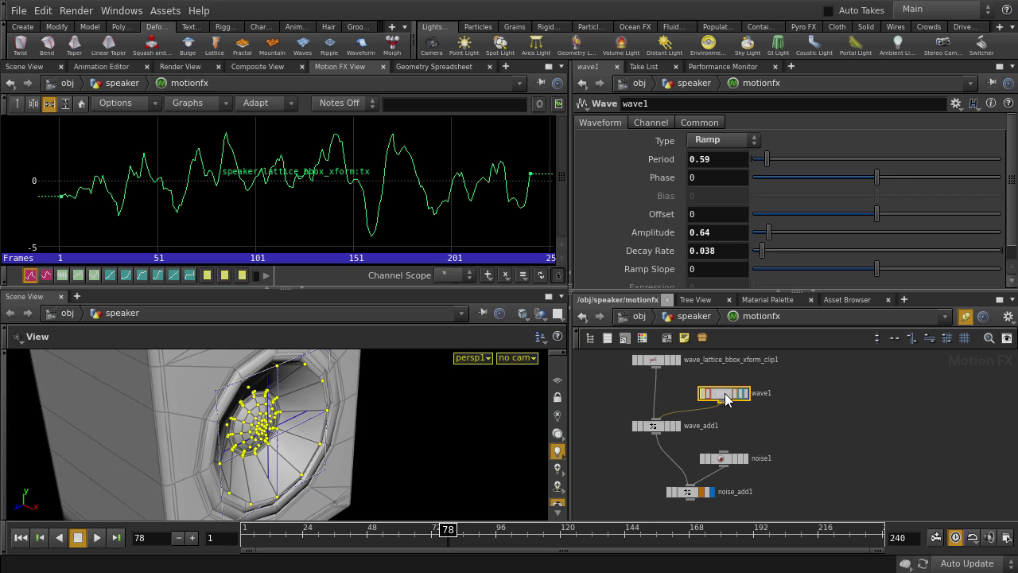
click(724, 459)
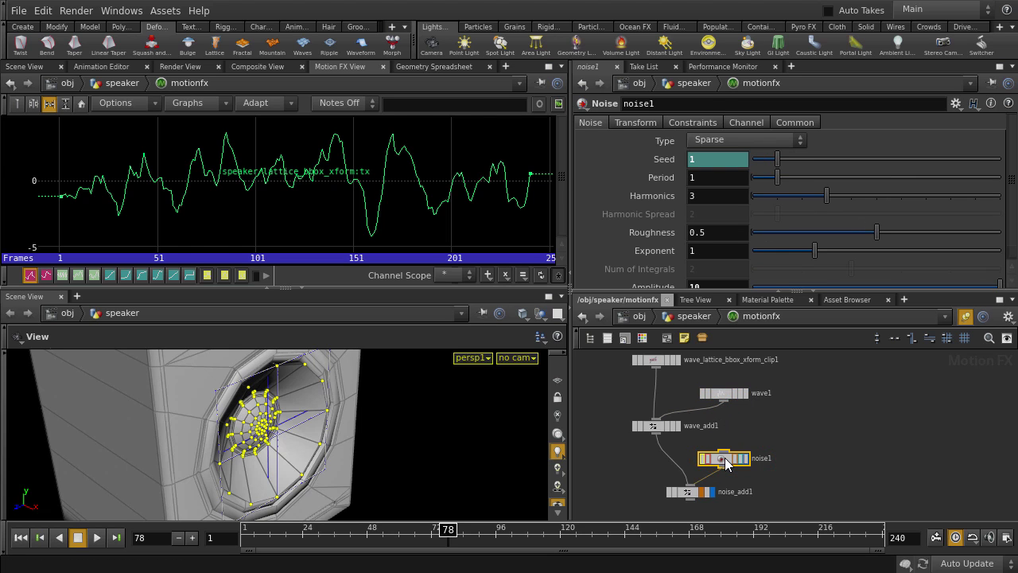
click(690, 493)
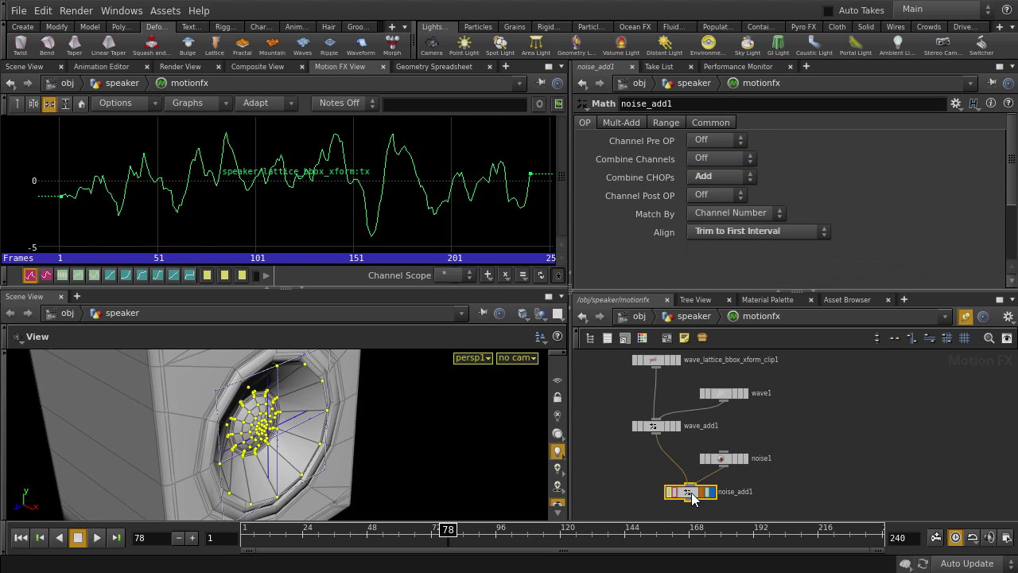
drag(727, 370, 758, 474)
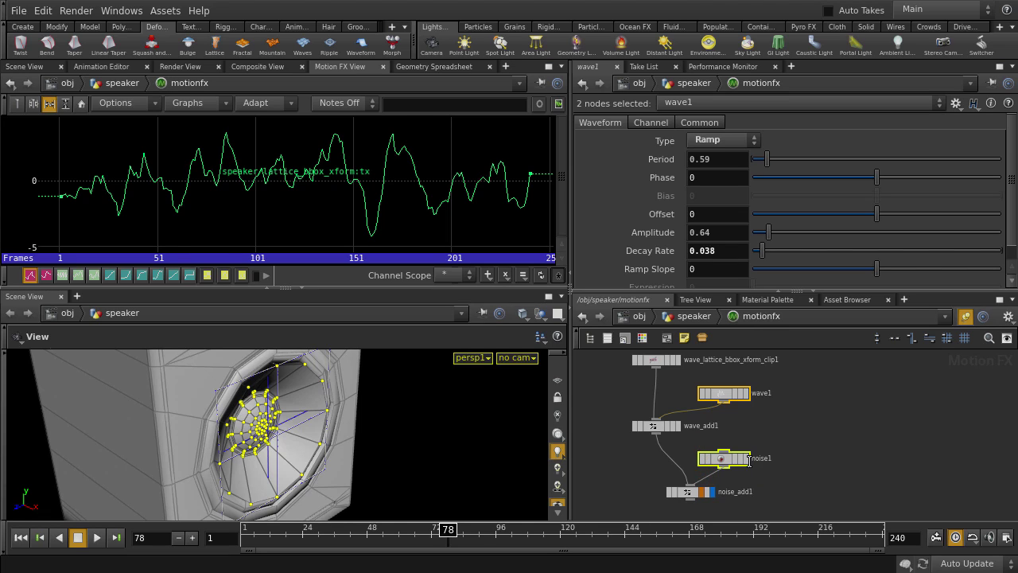
mouse_move(747, 460)
shift+click(748, 460)
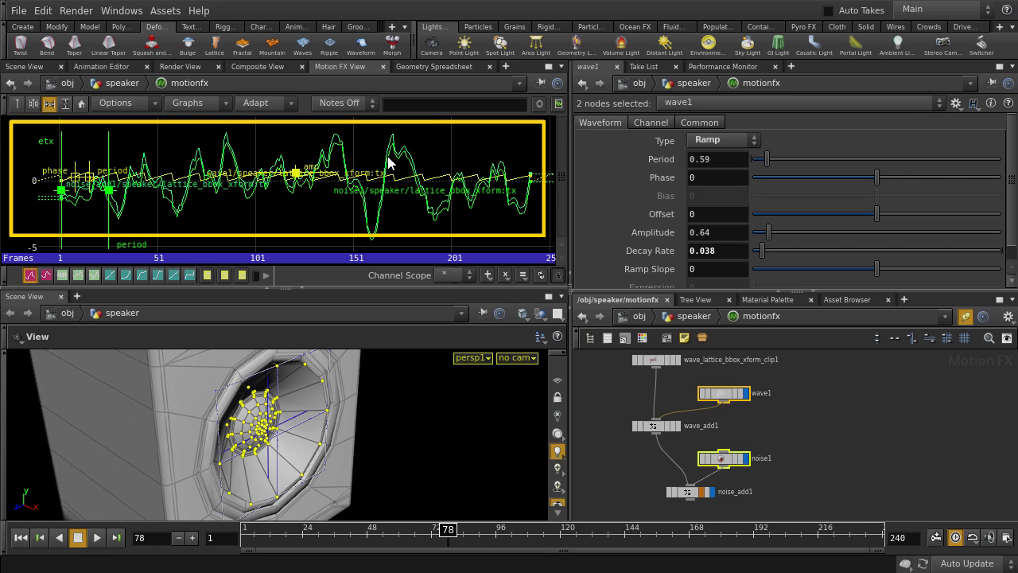
Set the graph color of wave1 to red and the graph color of noise1 to magenta
click(725, 393)
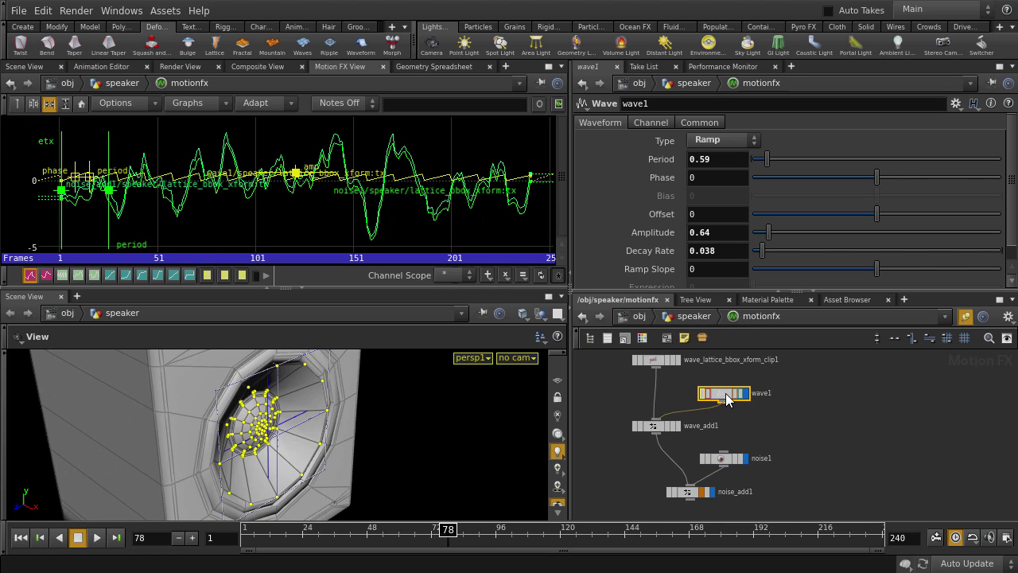
click(699, 123)
click(700, 259)
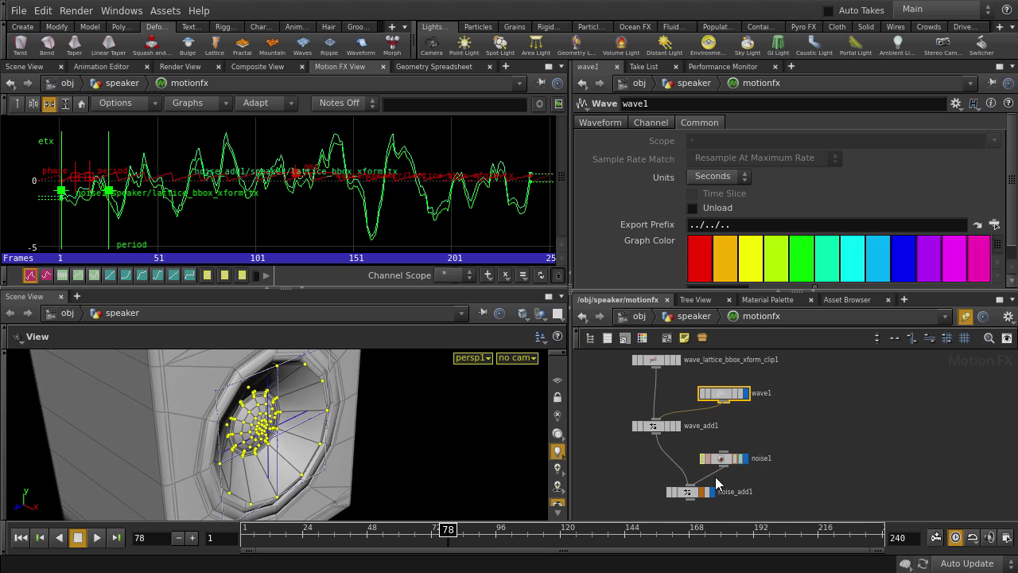
click(746, 455)
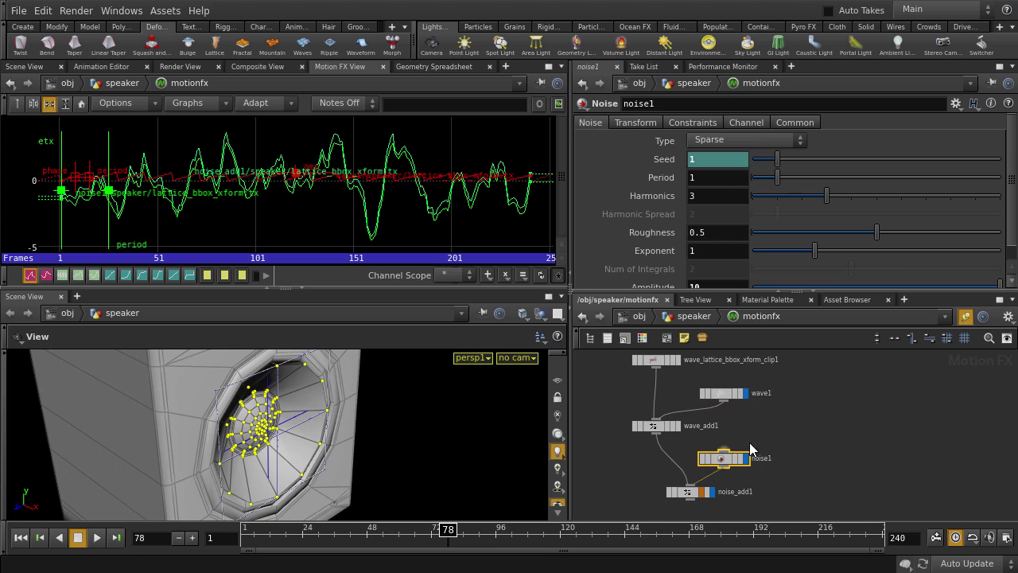
click(792, 122)
click(953, 270)
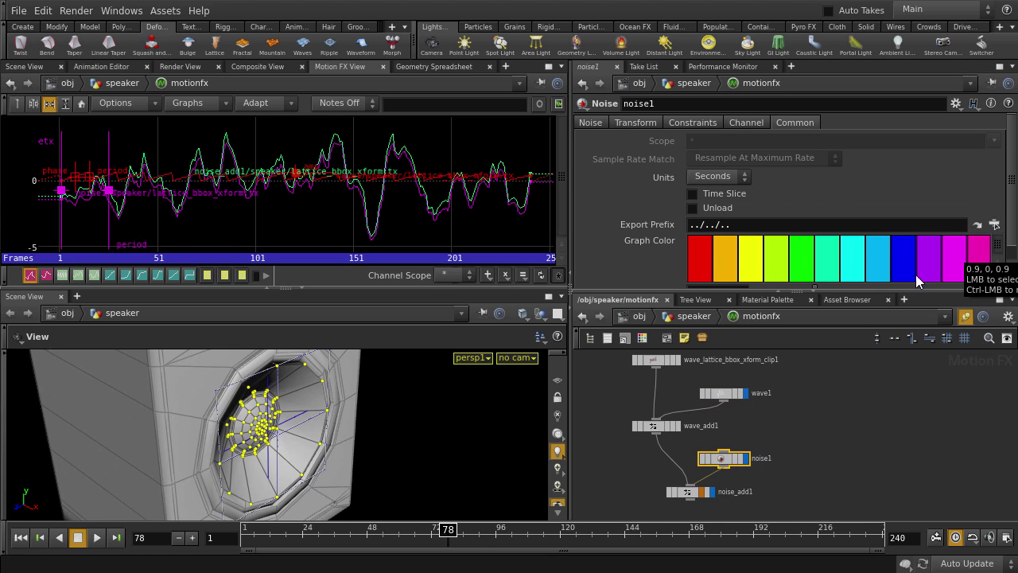
Play the animation and set noise_add1's Combine CHOPs method to Average
click(691, 494)
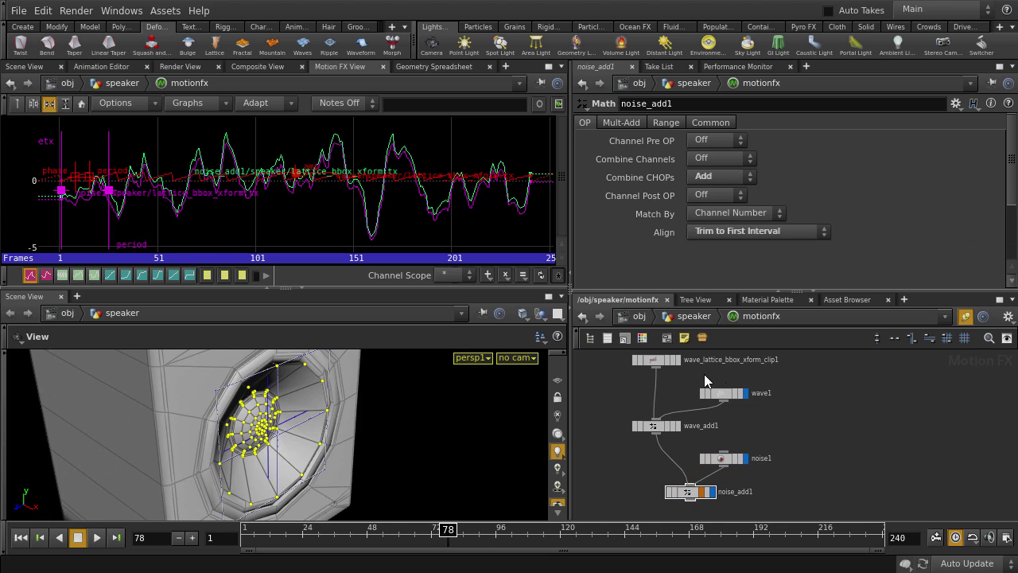
click(717, 175)
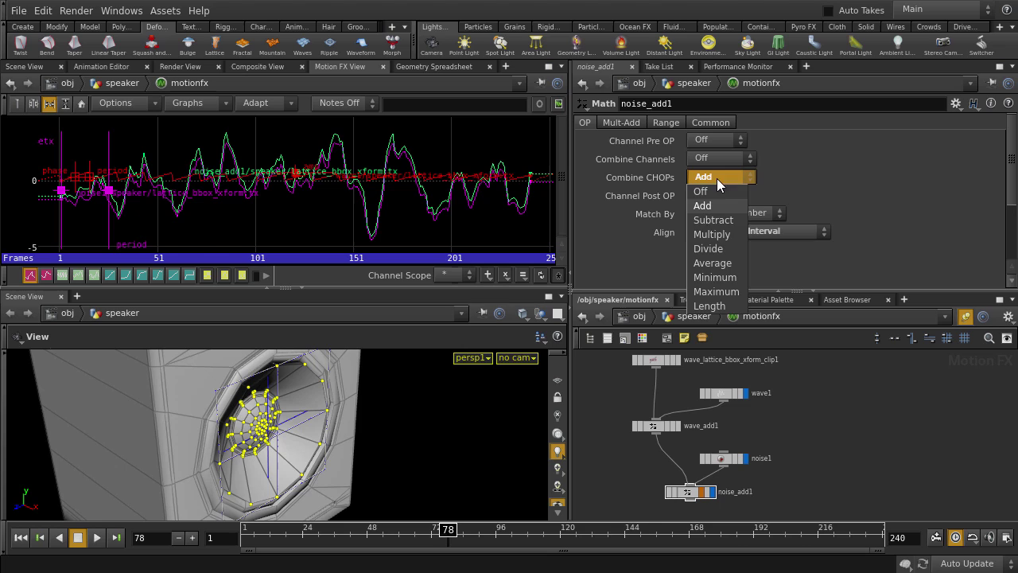
click(726, 206)
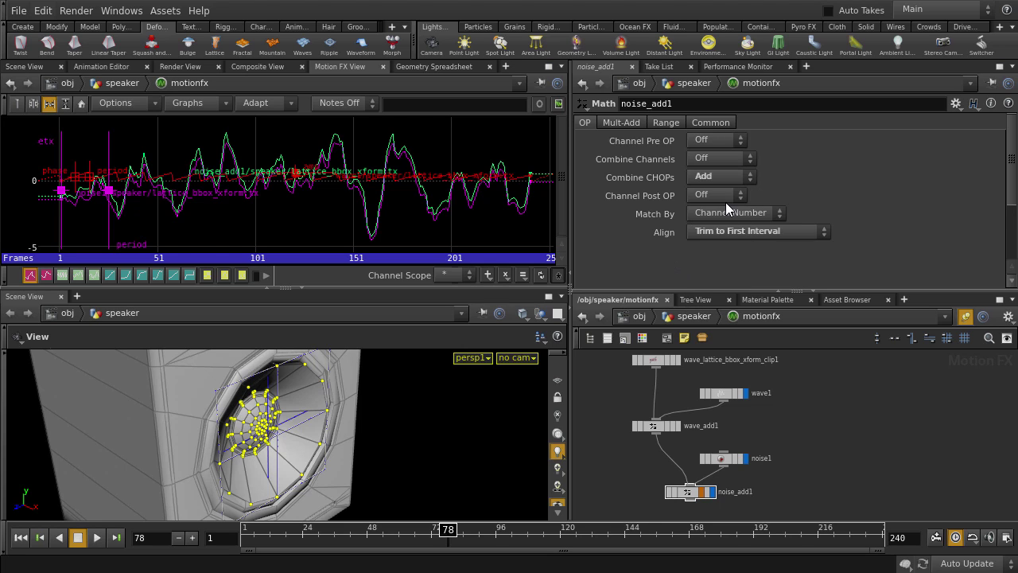
key(Up)
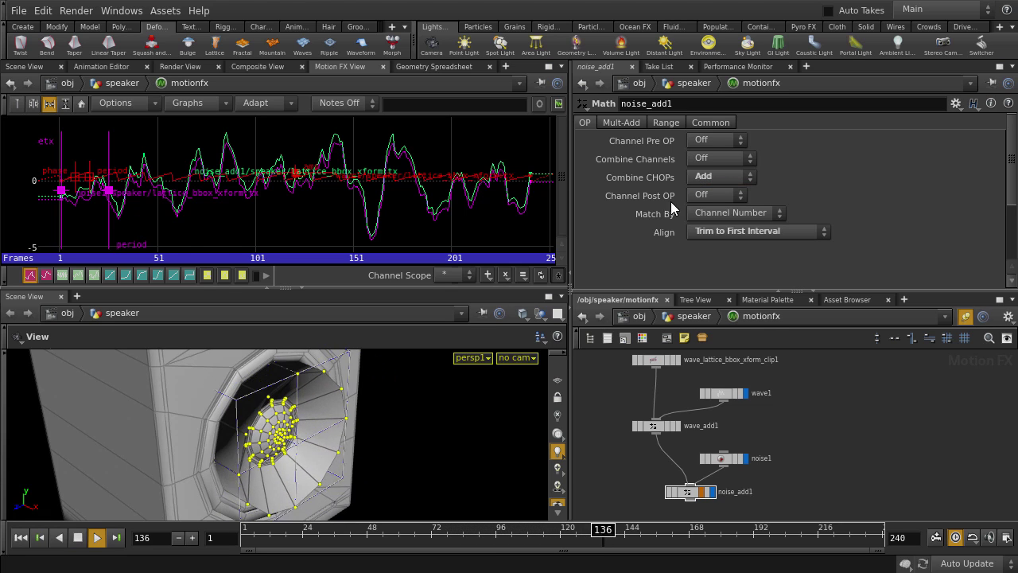
click(718, 176)
click(715, 265)
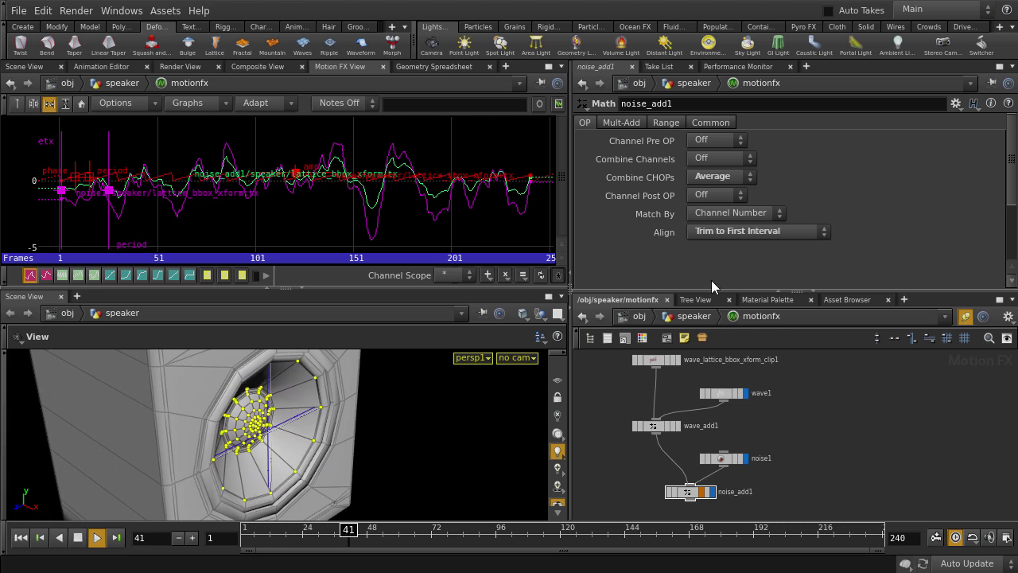
Turn off the display of wave1 and noise1, select noise_add1, and stop playback at frame 1
drag(706, 378, 747, 467)
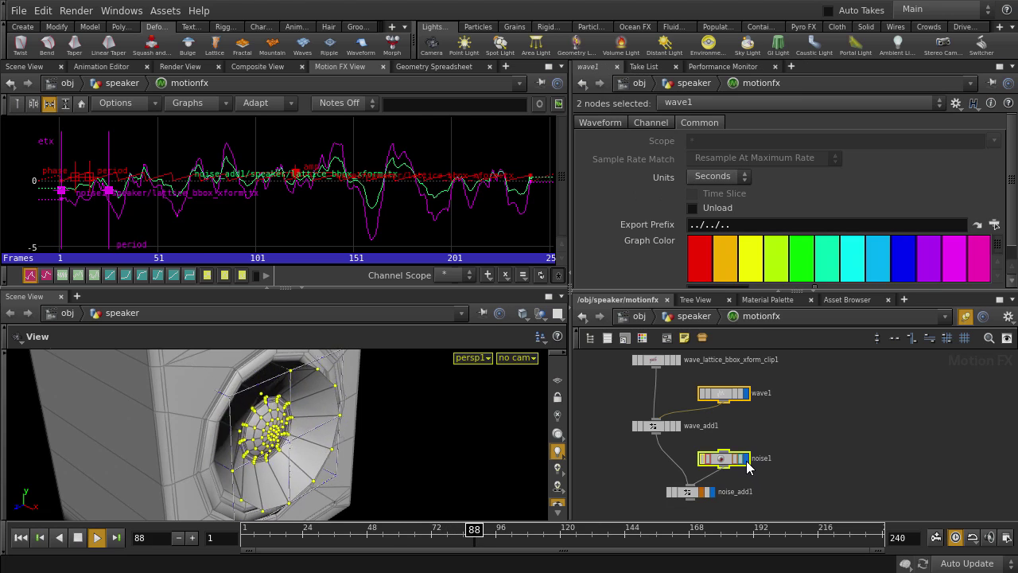
click(747, 467)
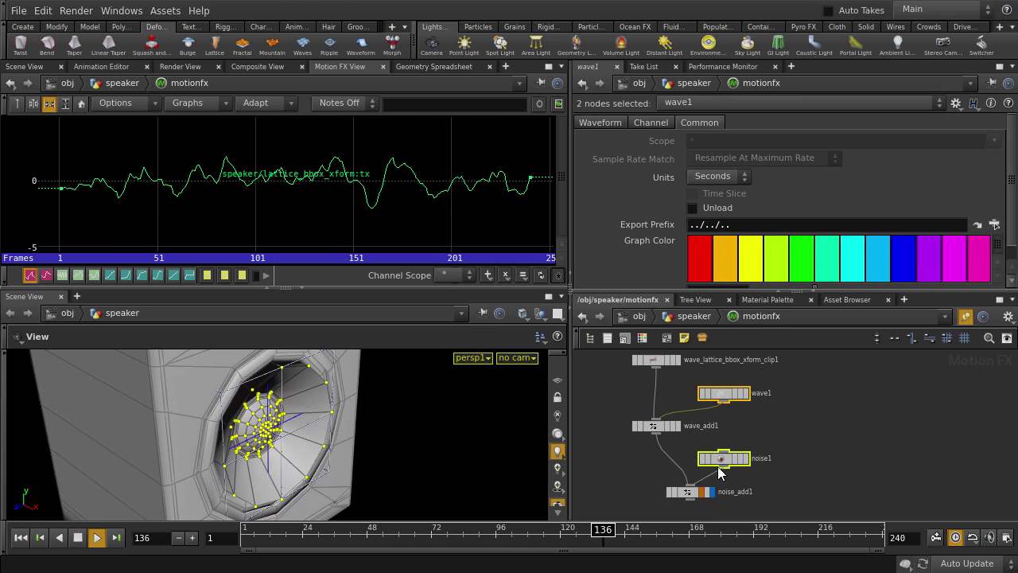
click(688, 492)
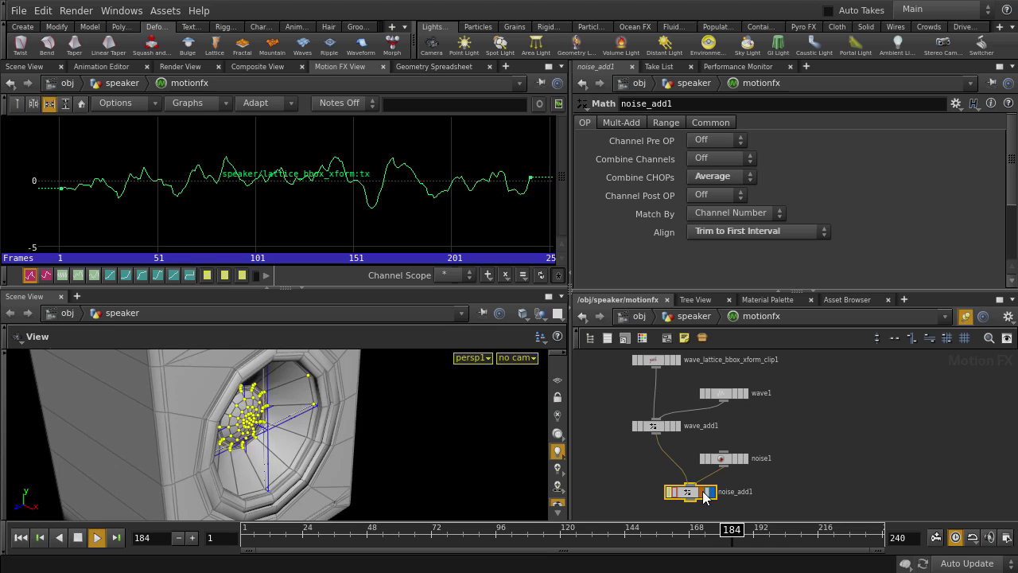
click(778, 489)
key(Up)
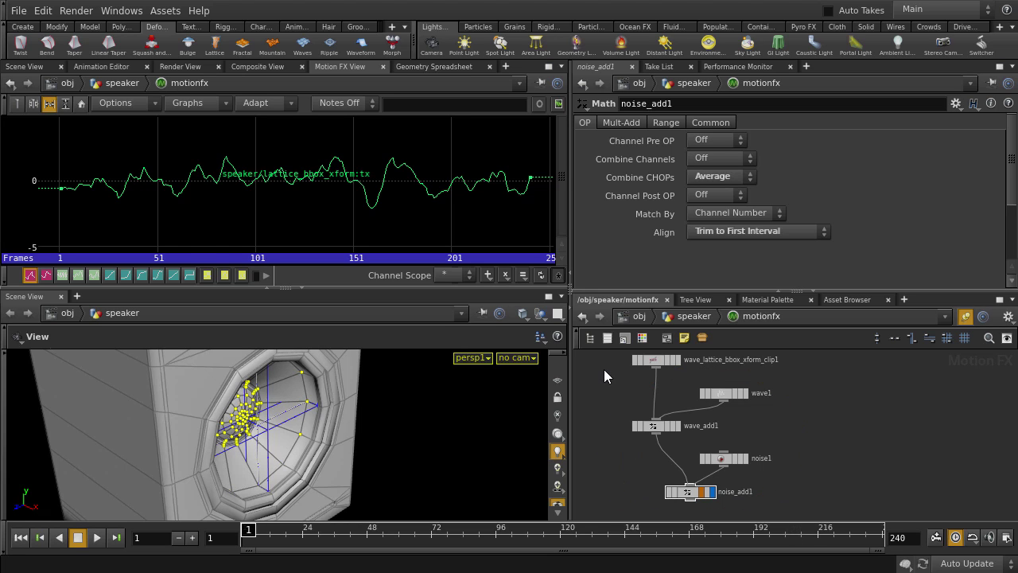
Delete the wave1, wave_add1, noise1 and noise_add1 nodes from the motionfx network
drag(613, 376, 760, 516)
key(Delete)
key(Delete)
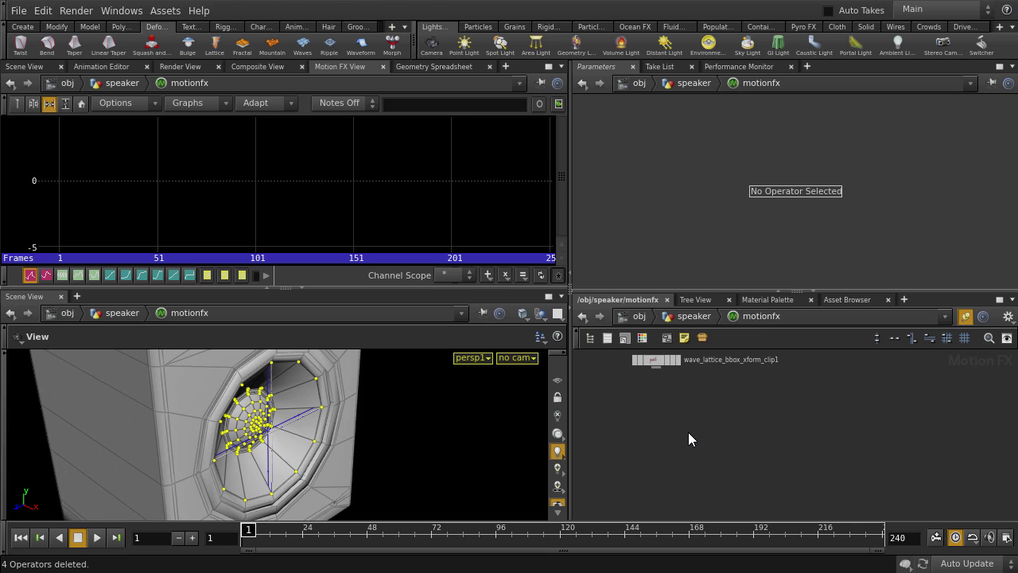
Add a File node to the motionfx network and load alen9r-hard-dance-example.wav from B:/vids/vids/audio/loops/ as its channel file
key(Tab)
text(file)
key(Return)
click(817, 392)
click(994, 141)
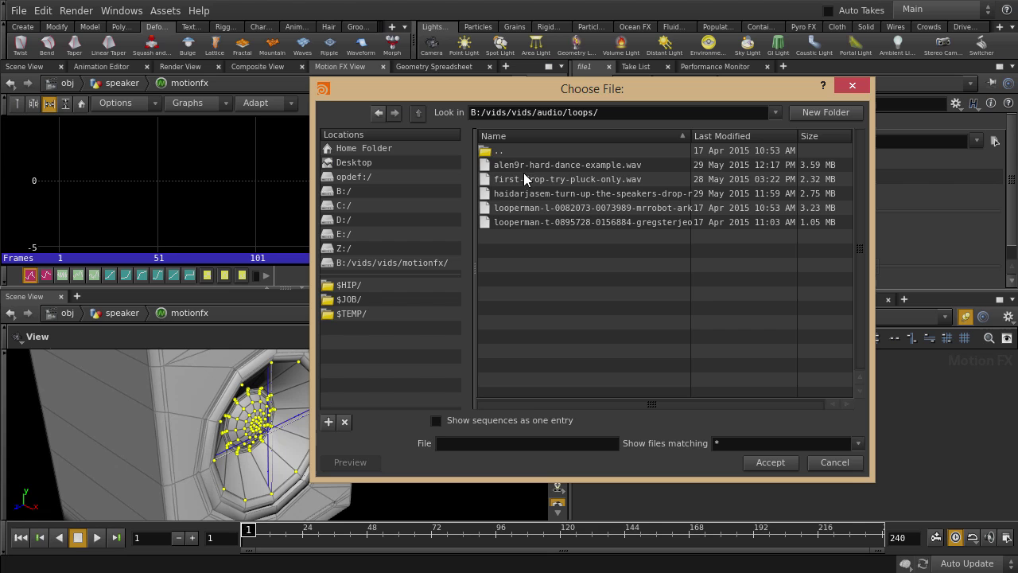
click(532, 166)
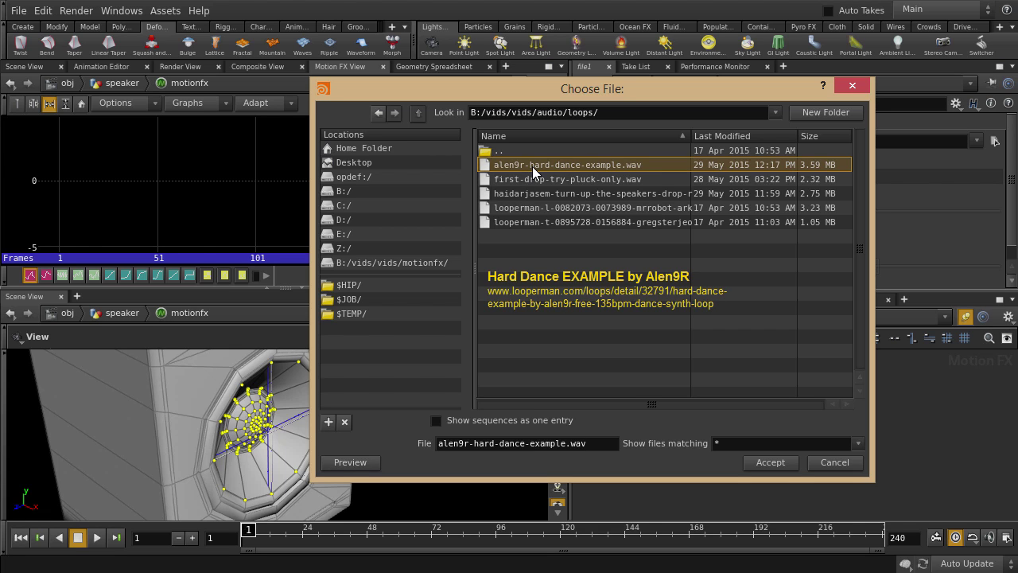
double_click(532, 166)
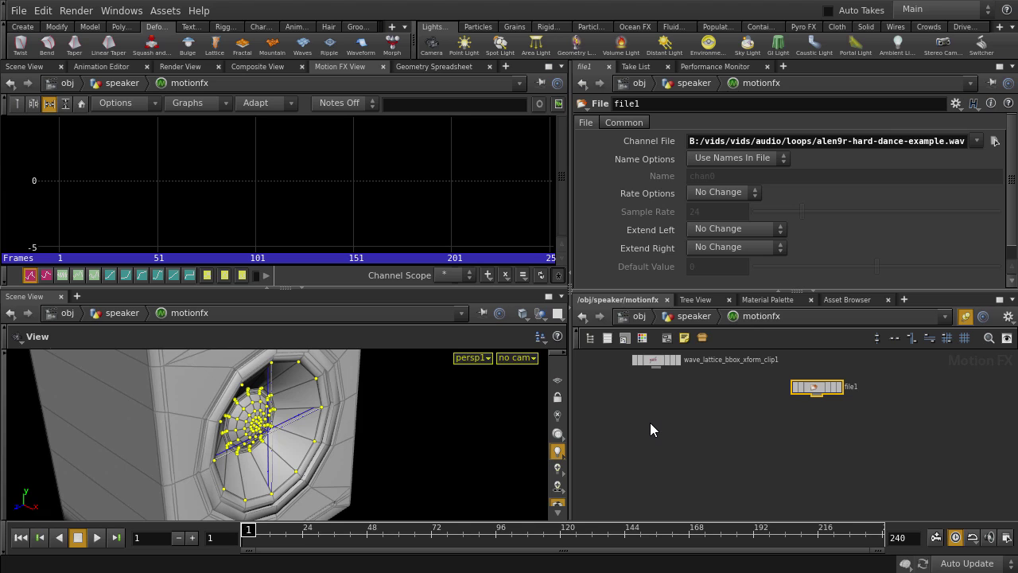
Add a Math node, wire wave_lattice_bbox_xform_clip1 and file1 into it, and turn on its display
key(Tab)
text(mat)
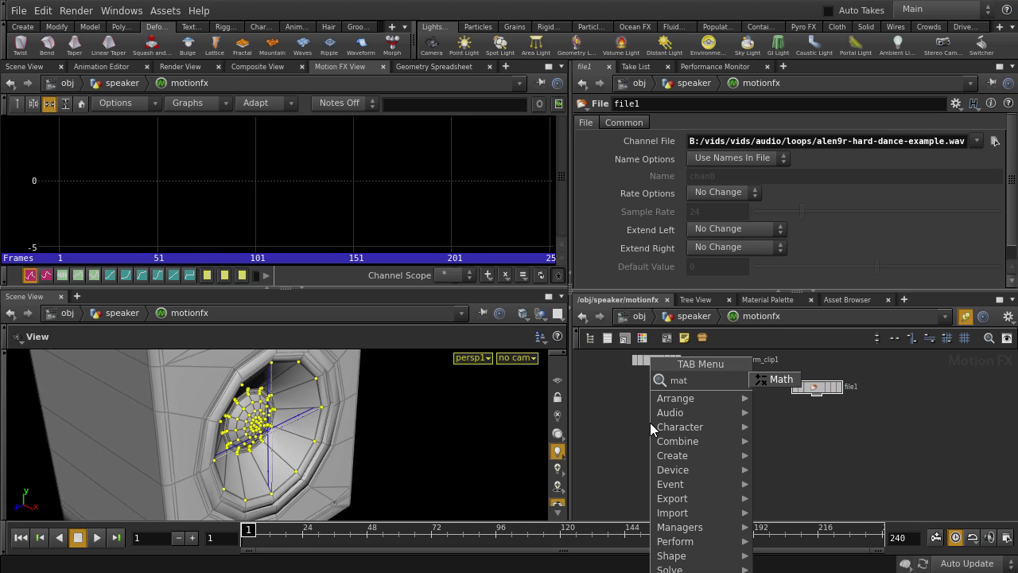
key(Return)
click(649, 422)
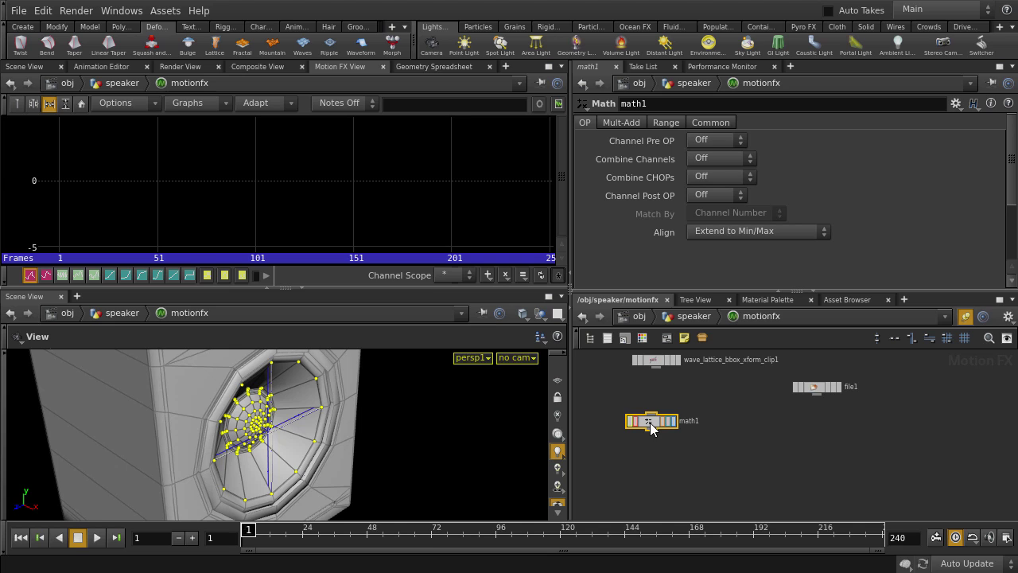
drag(619, 335, 651, 413)
click(671, 421)
click(658, 423)
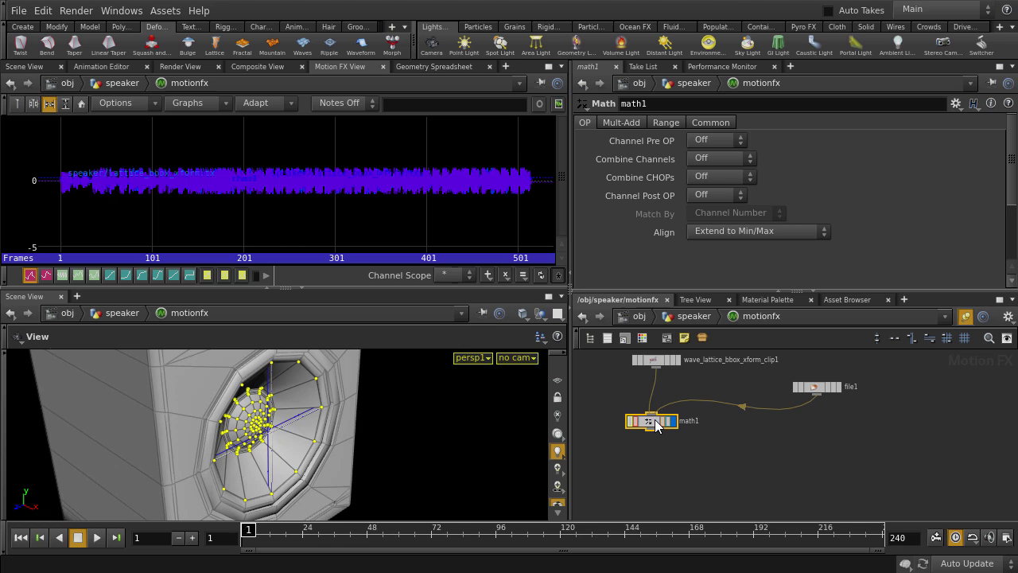
Switch the Audio Panel to Scrub mode and make math1 the audio source through its audio flag
click(990, 537)
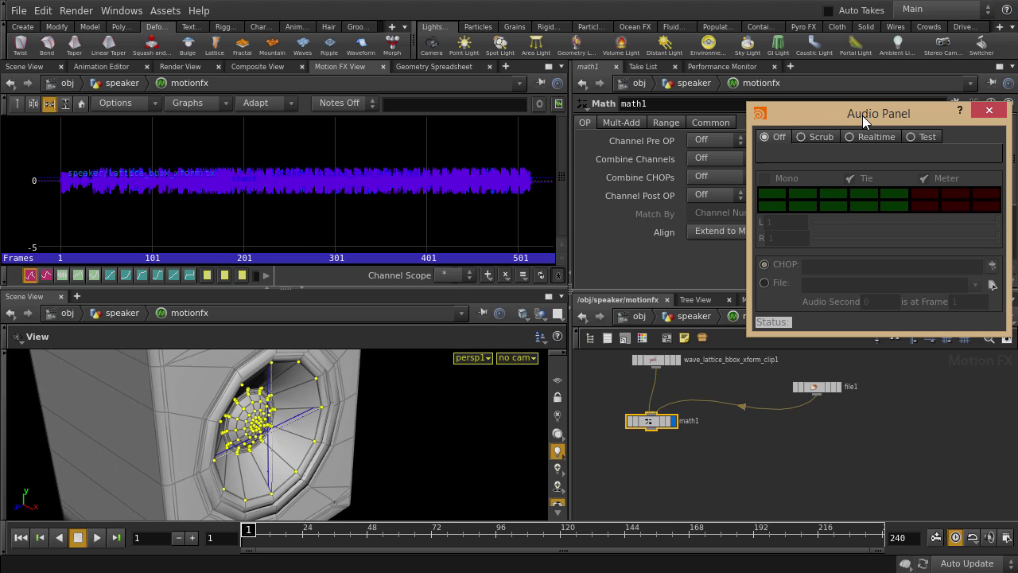
click(821, 137)
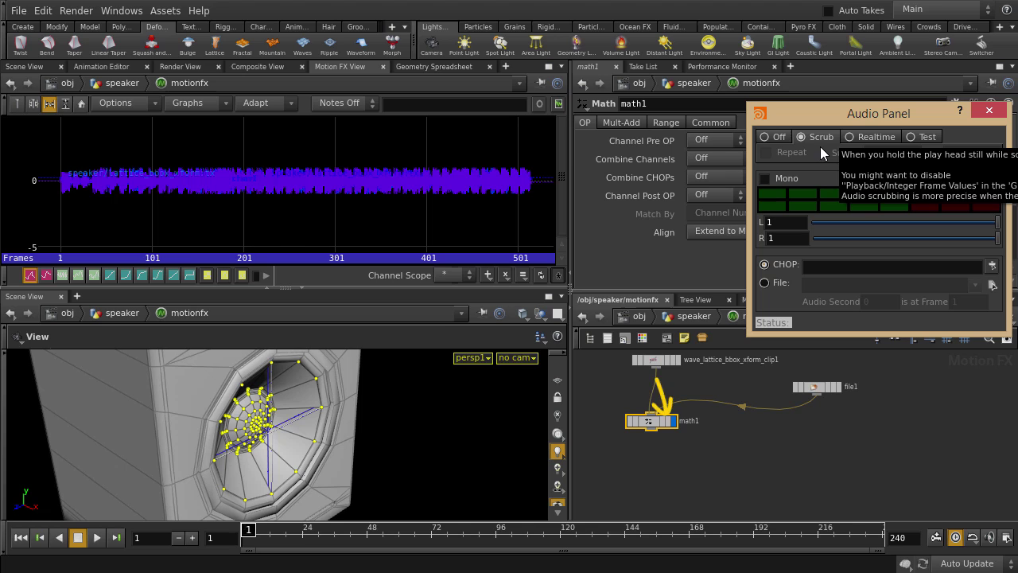
click(669, 428)
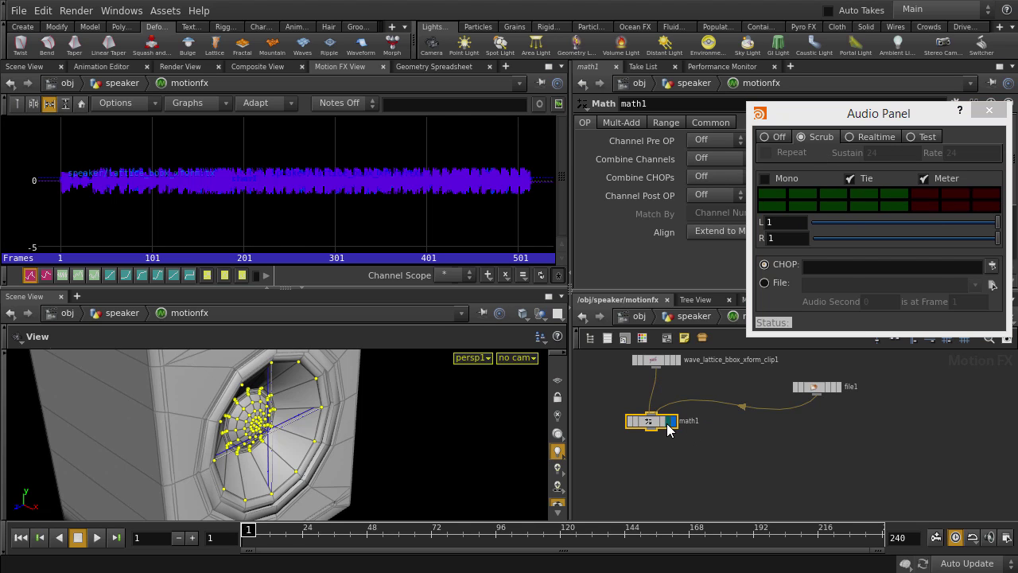
click(654, 421)
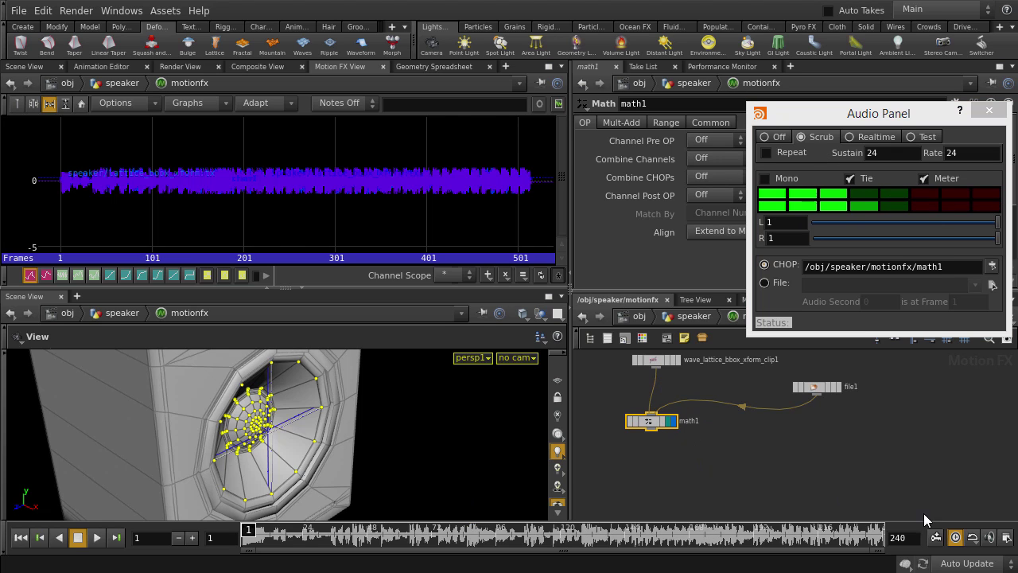
Set the global animation end frame to 512 to match the audio's length, and maintain realtime playback with possible frame skipping
click(1004, 538)
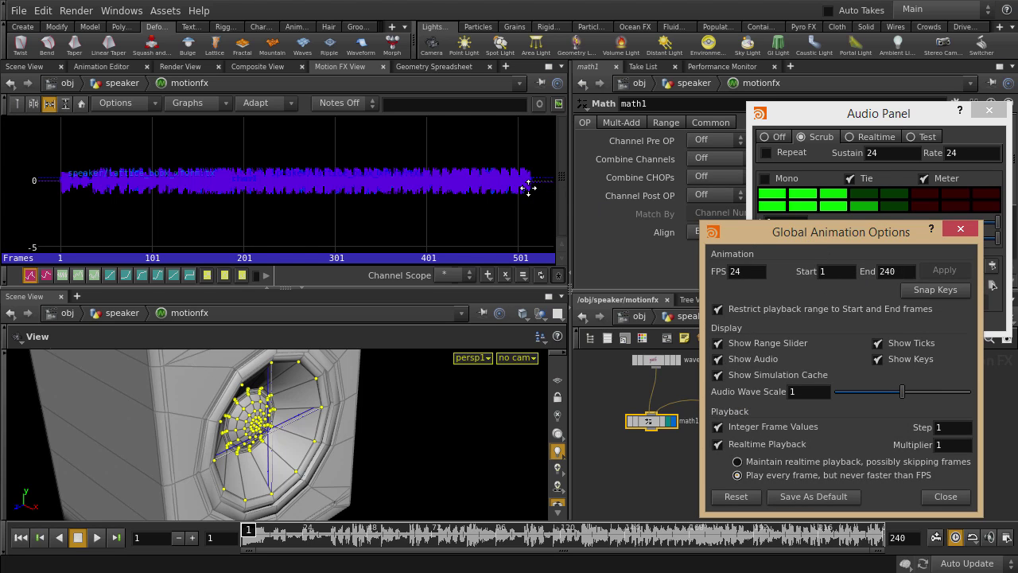
middle_drag(527, 187, 411, 209)
right_drag(411, 209, 608, 225)
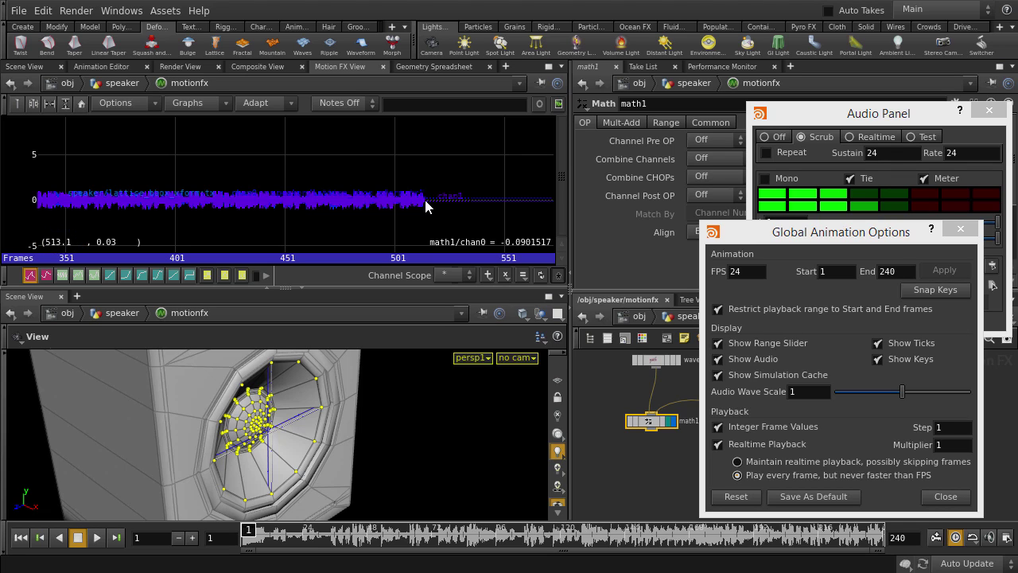
double_click(888, 271)
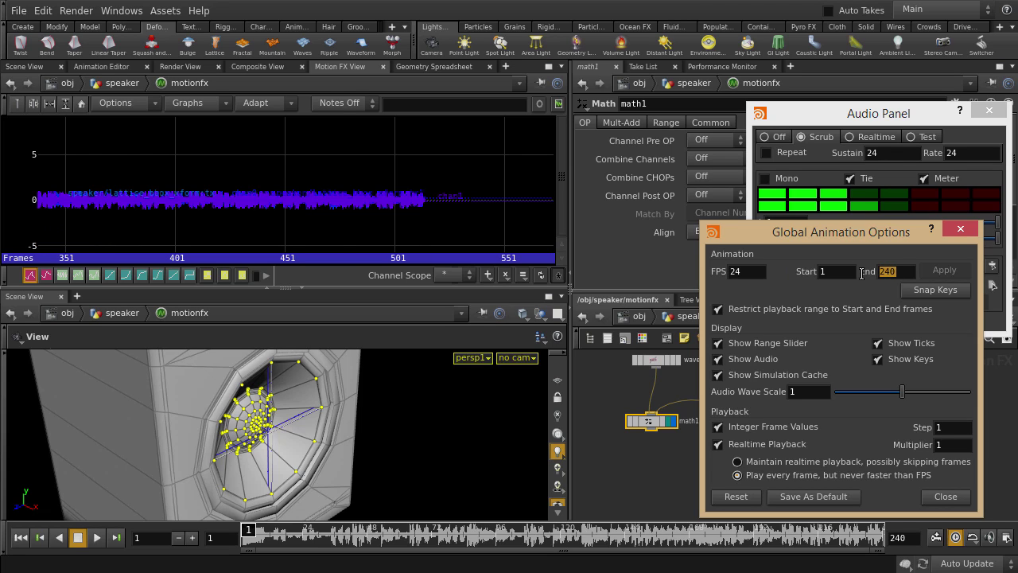
text(512)
key(Return)
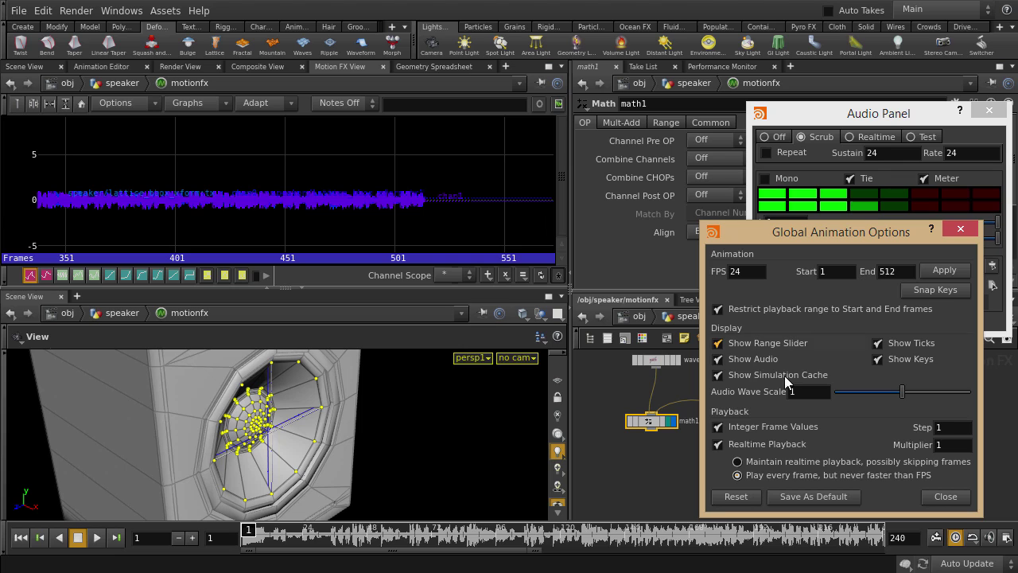
click(738, 461)
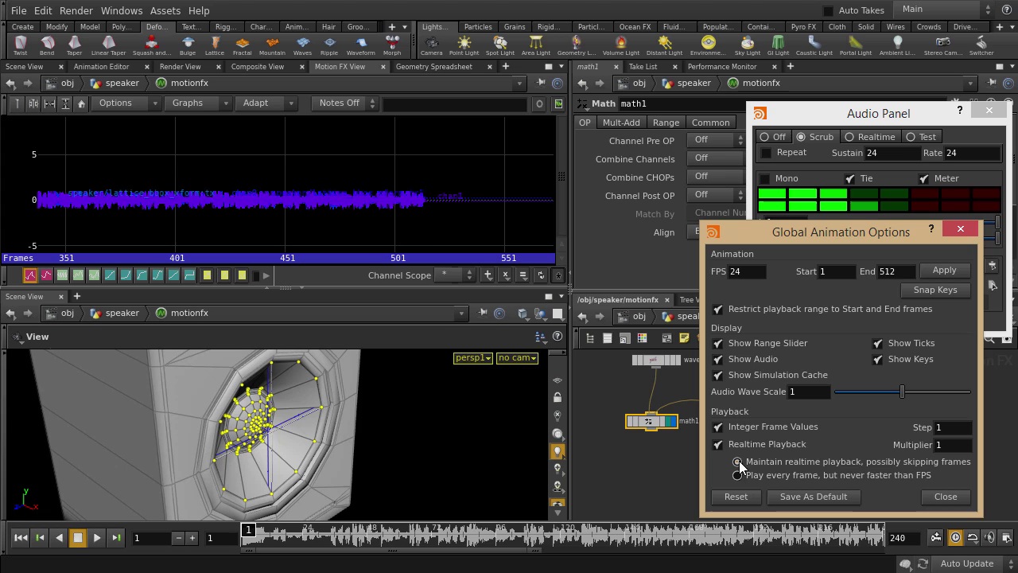
click(943, 496)
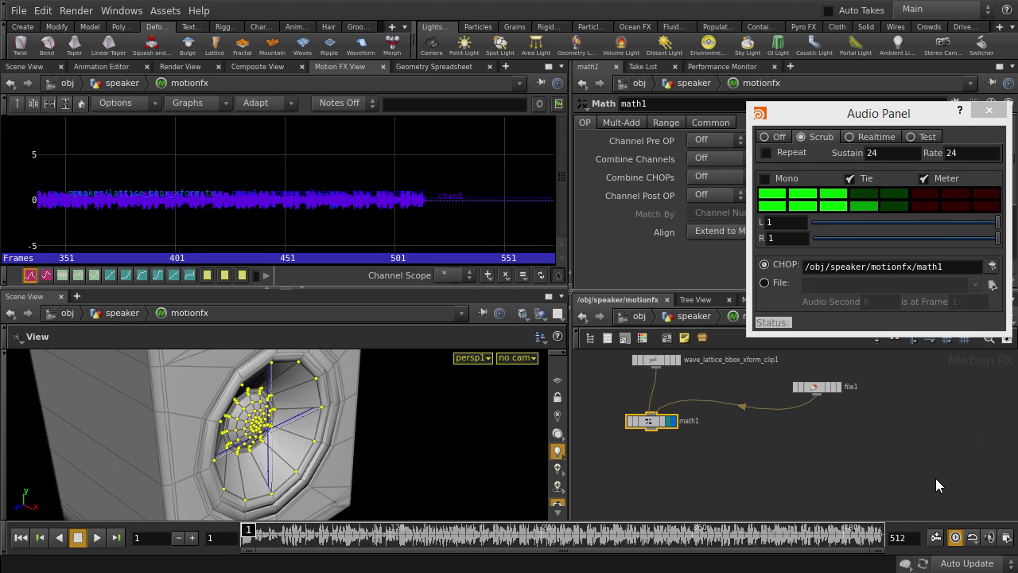
Deselect the node and play the timeline briefly to check that math1's audio plays back
click(936, 478)
key(Up)
key(Up)
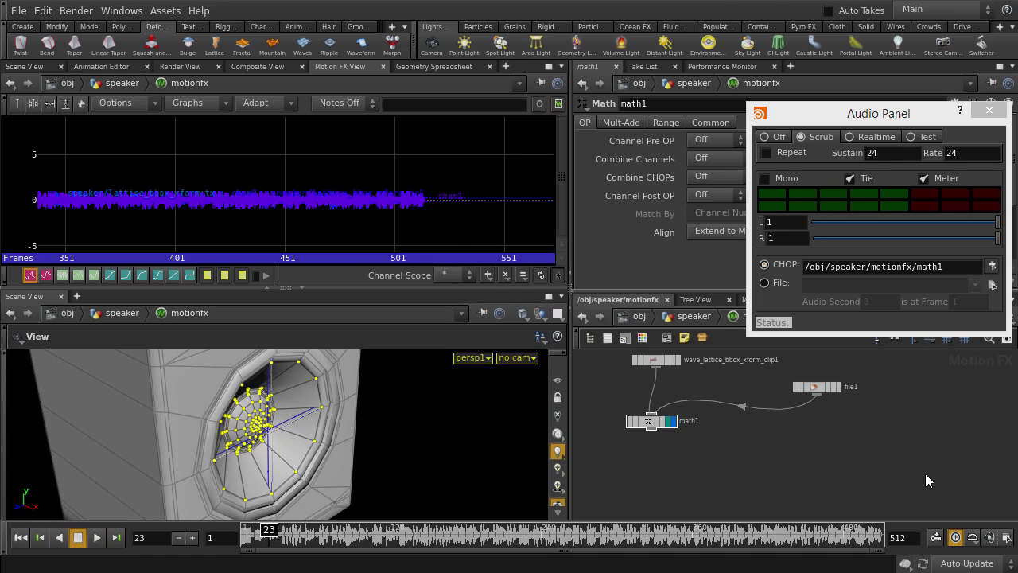
Set Combine CHOPs to Add on the math1 node
click(650, 421)
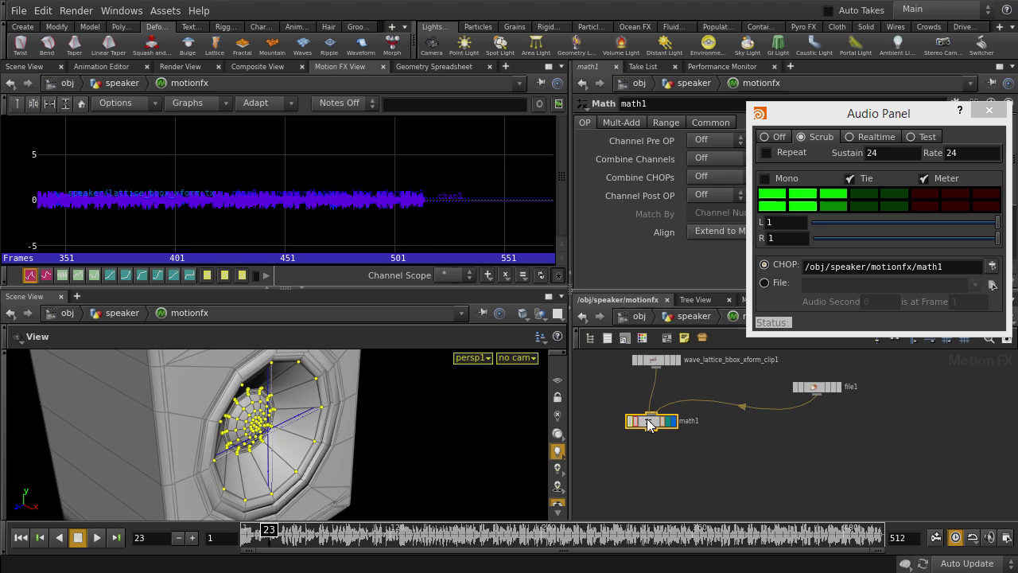
click(705, 178)
click(702, 205)
click(718, 435)
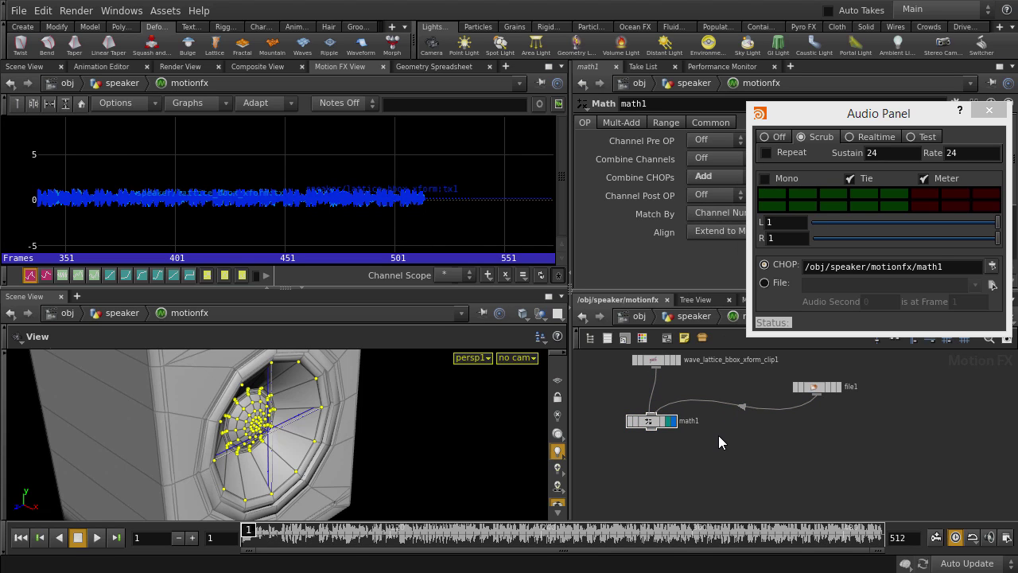
Return to the speaker geometry network and add a Subdivide node after lattice1
key(u)
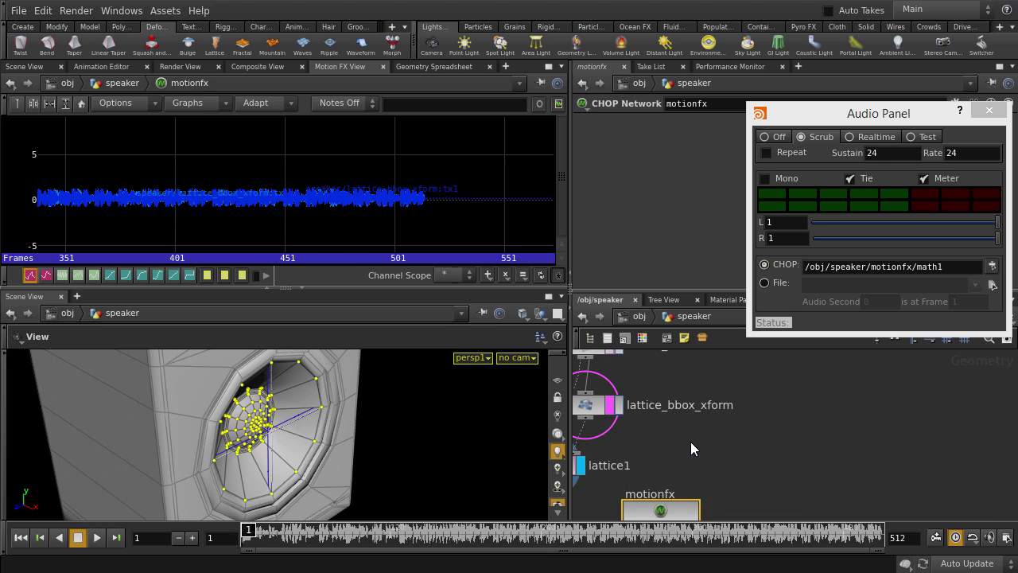
middle_drag(653, 454, 809, 420)
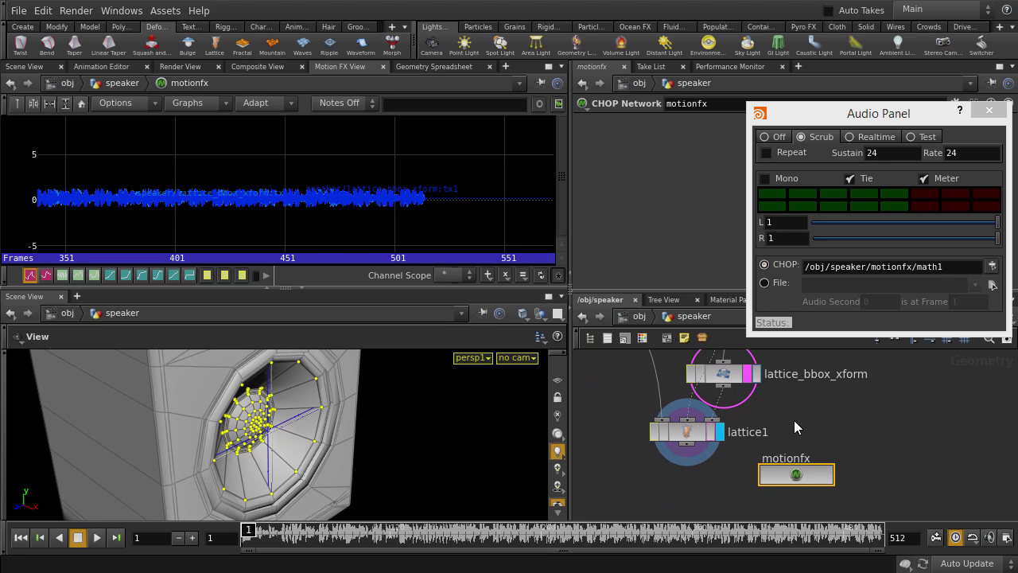
key(Tab)
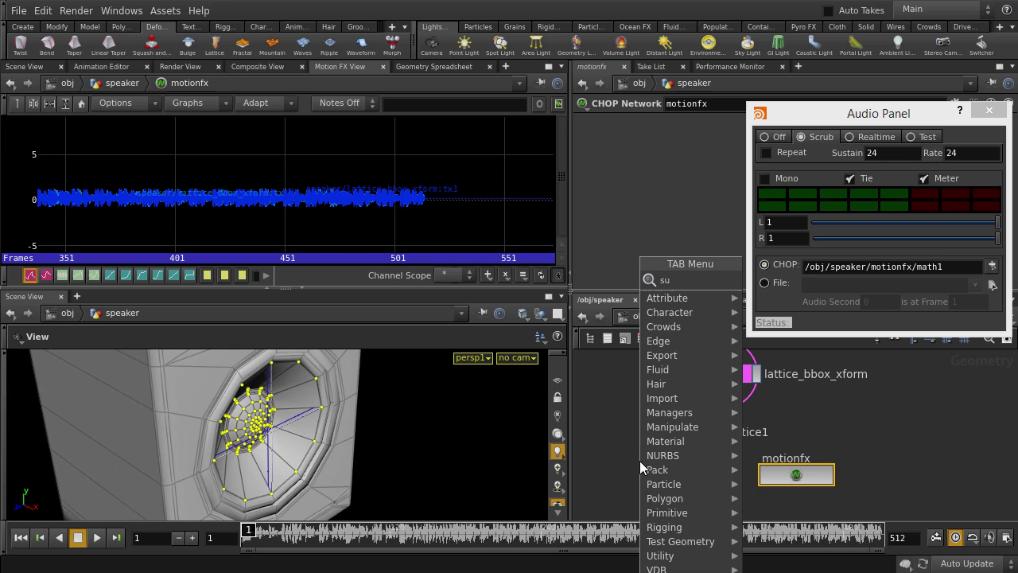
text(subdi)
key(Return)
click(639, 460)
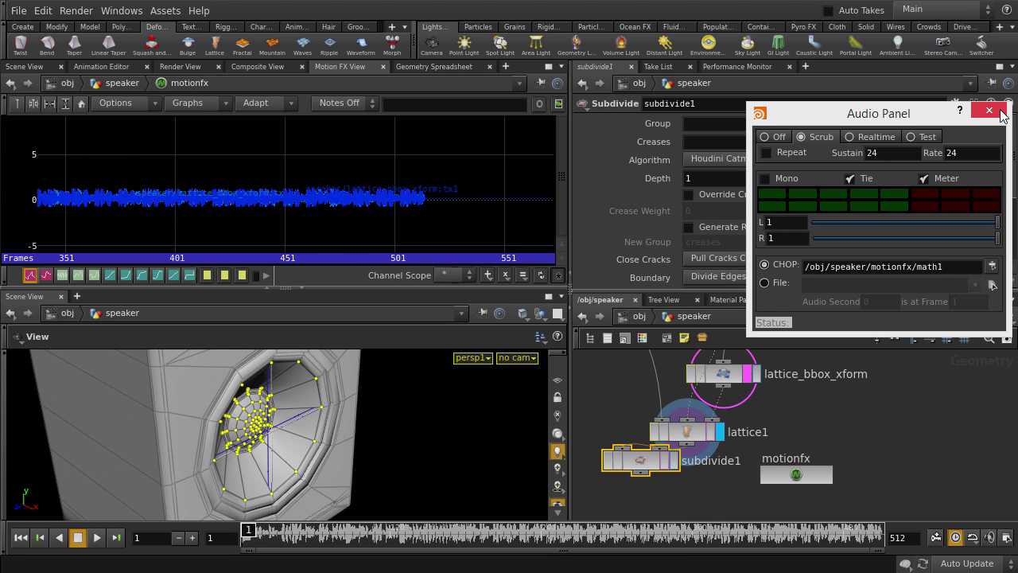
Dismiss the Audio Panel, set the Subdivide node's depth to 2, and turn on its display
click(1000, 115)
drag(725, 181, 644, 185)
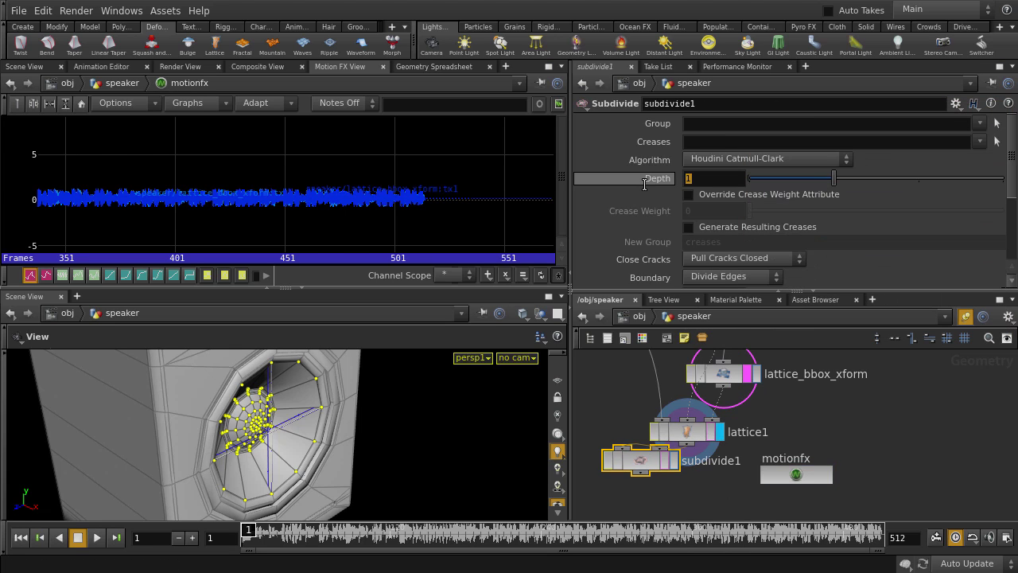
text(2)
key(Return)
click(674, 461)
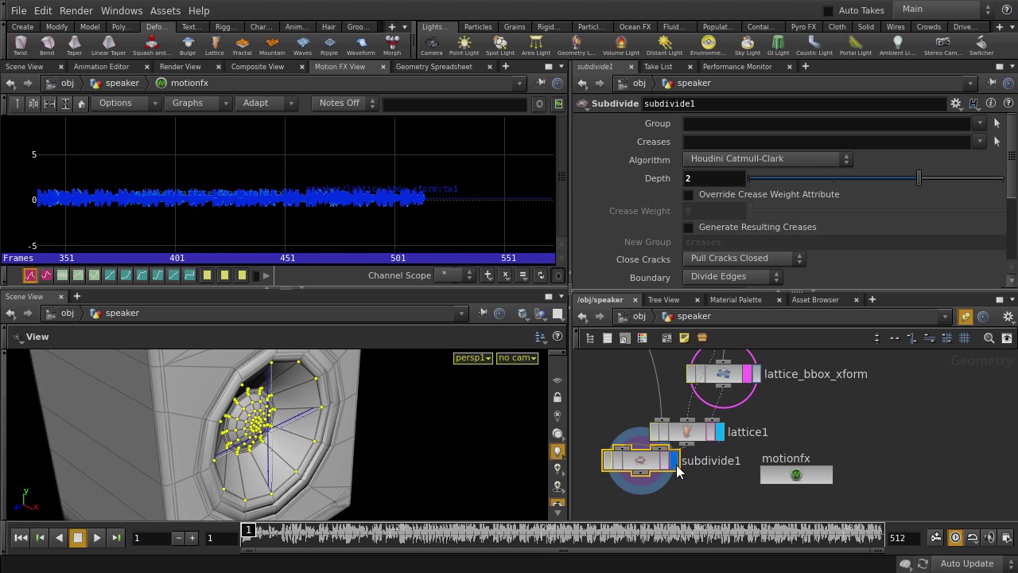
Preview the animation at object level in an enlarged viewport with the whole speaker framed, and restore the pane layout
key(u)
key(s)
click(490, 451)
key(space+b)
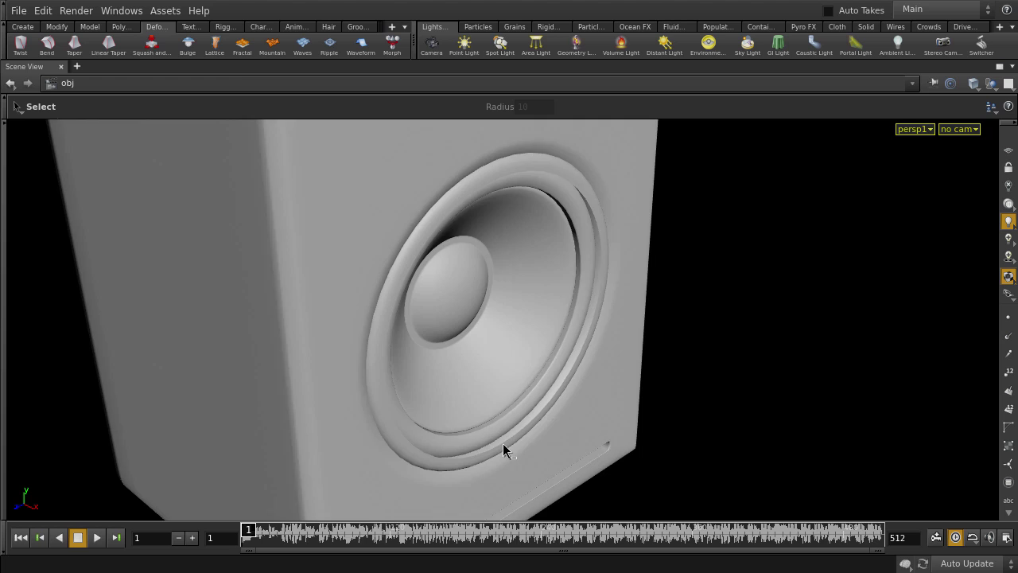
key(Escape)
right_drag(856, 395, 275, 305)
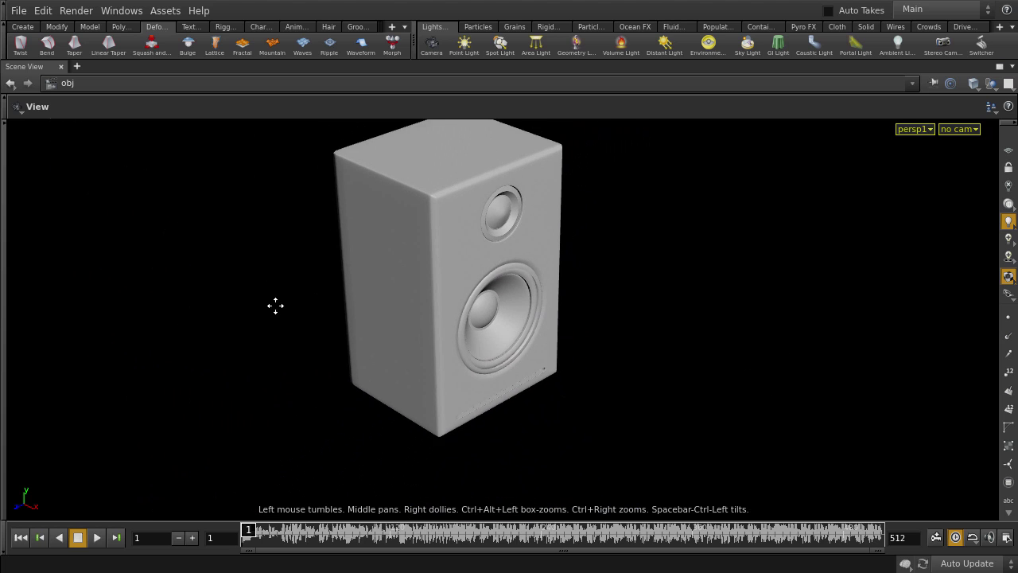
middle_drag(275, 305, 322, 339)
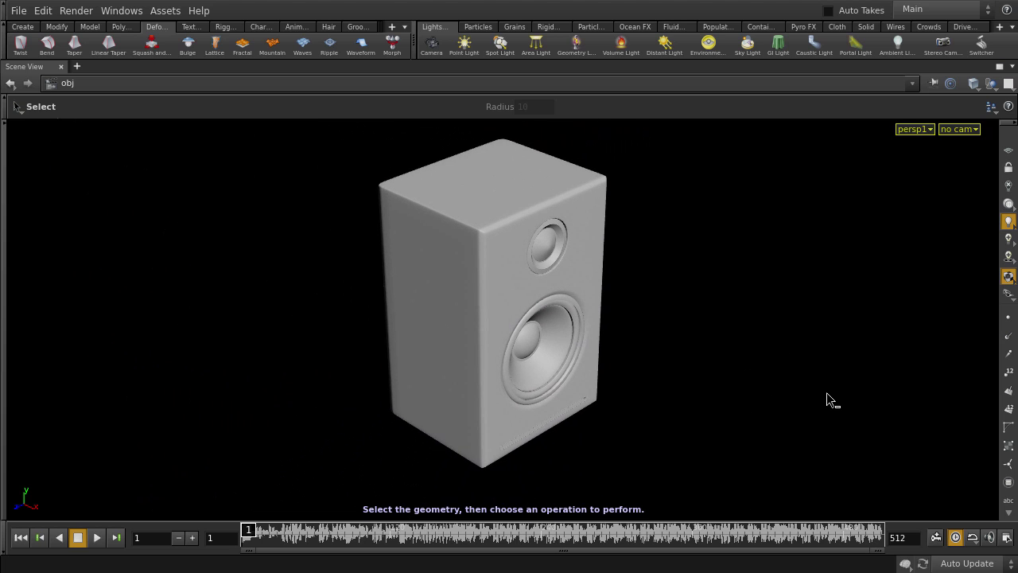
key(Up)
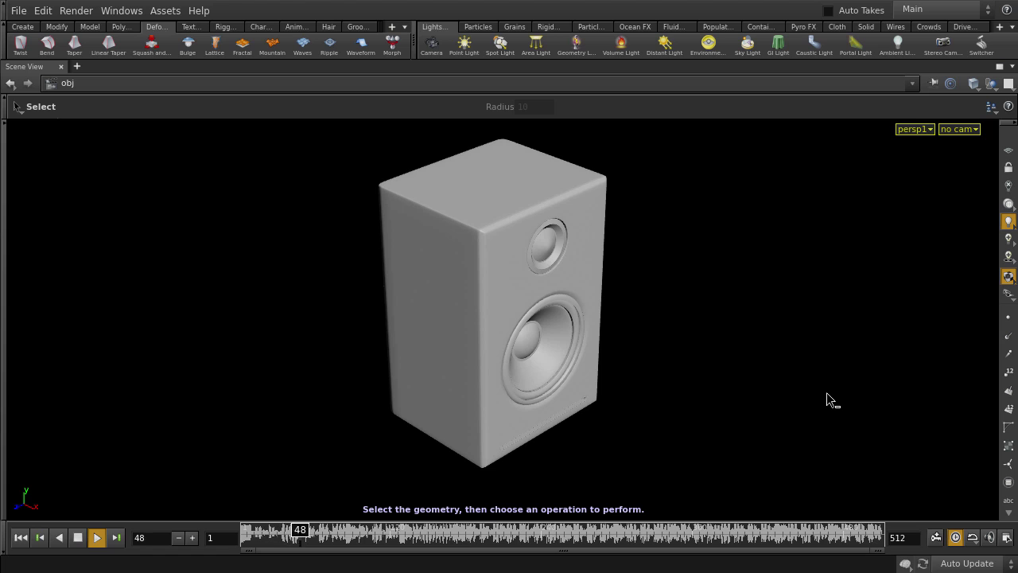
key(Up)
key(space+b)
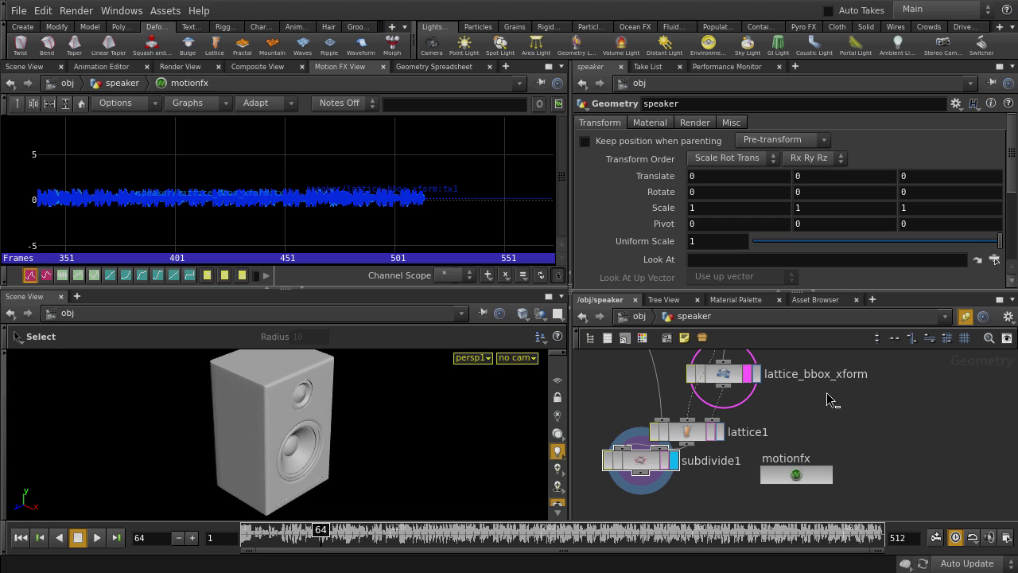
Turn on math1's export flag inside the motionfx network and replay the animation from the first frame at object level
double_click(796, 474)
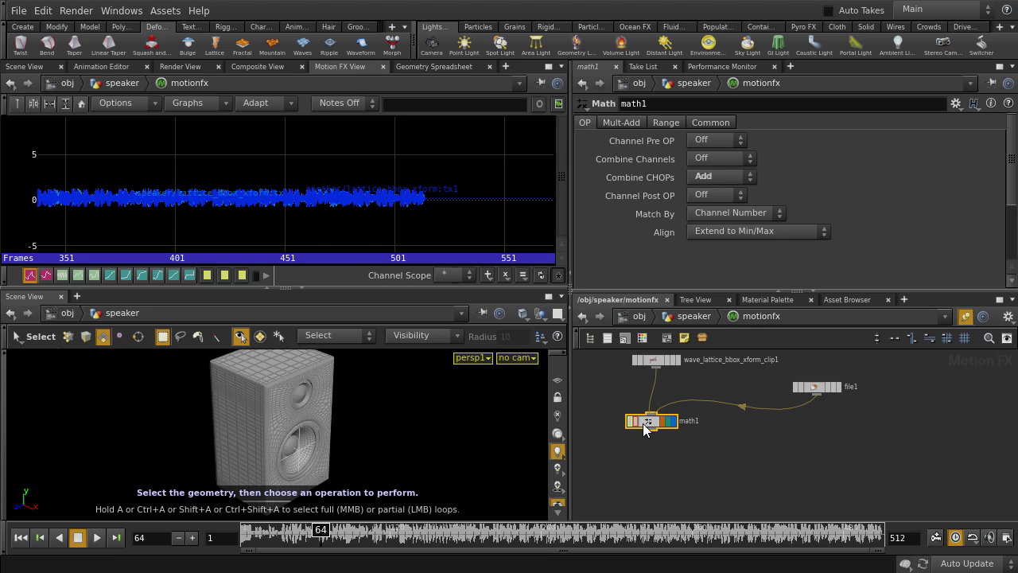
key(ctrl+Up)
key(Up)
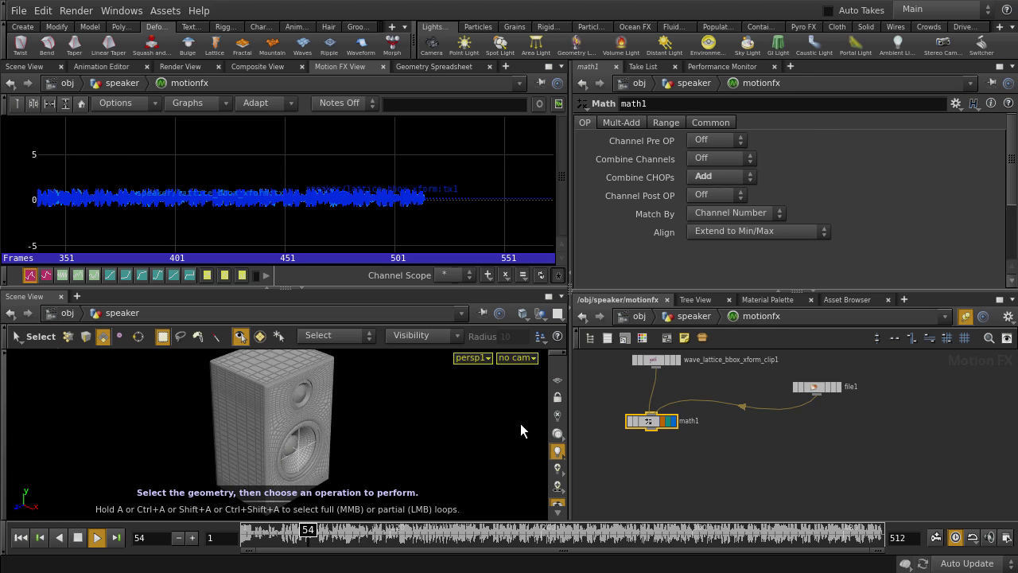
key(u)
key(space+b)
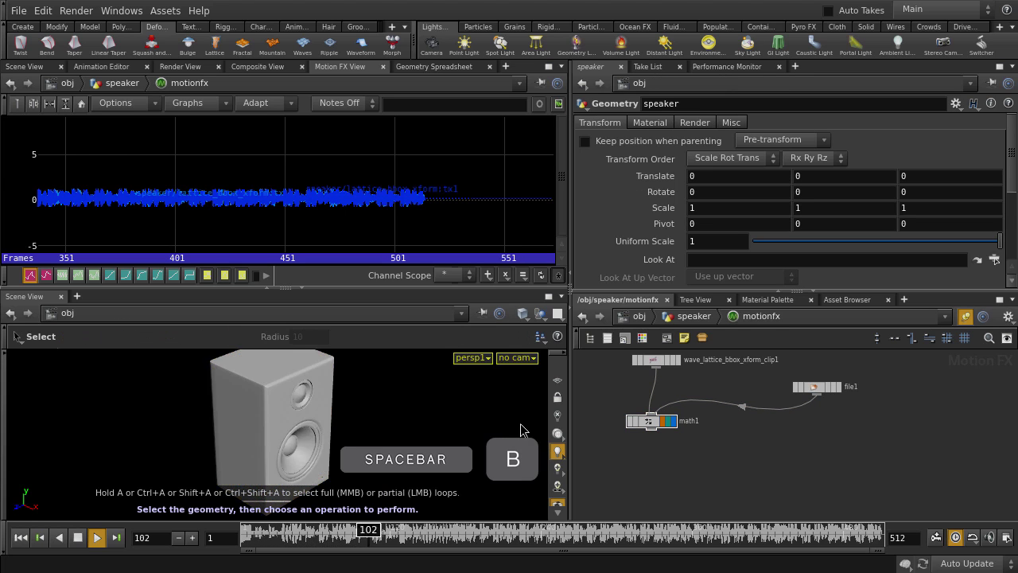